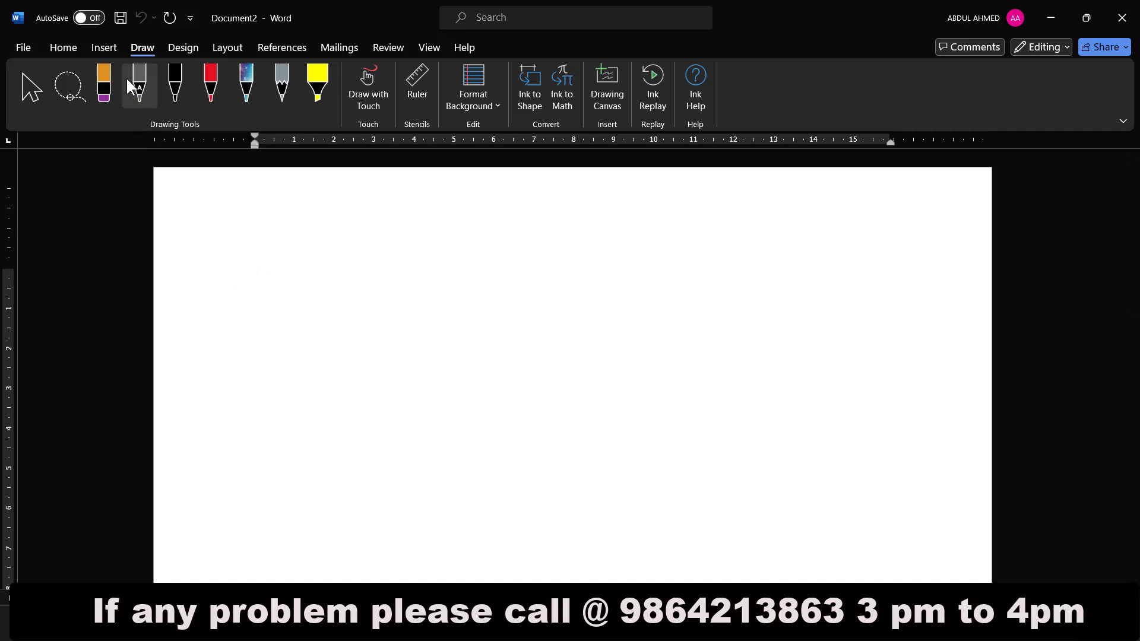
- Pick the ink-to-text pen and enter the sample lines "Sglsglssdfksdf", "Sdfklsdf" and "Sdflkl;ksdf" as separate paragraphs
{"action": "left_click", "coordinate": [138, 89]}
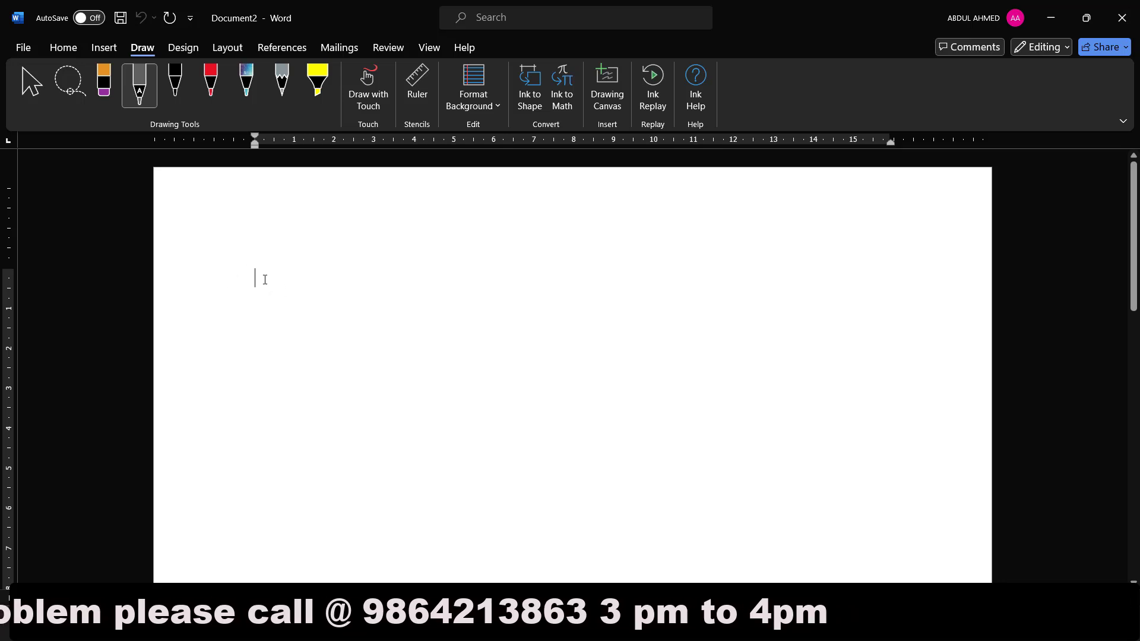
{"action": "type", "text": "sglsglsf"}
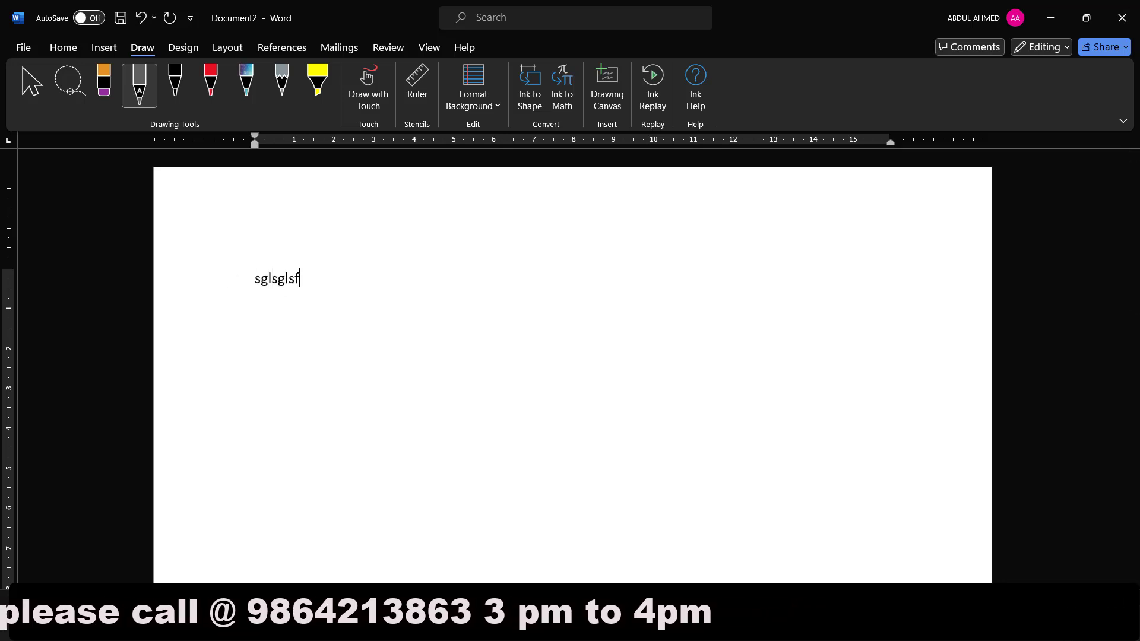
{"action": "key", "text": "BackSpace"}
{"action": "type", "text": "sdfksdf"}
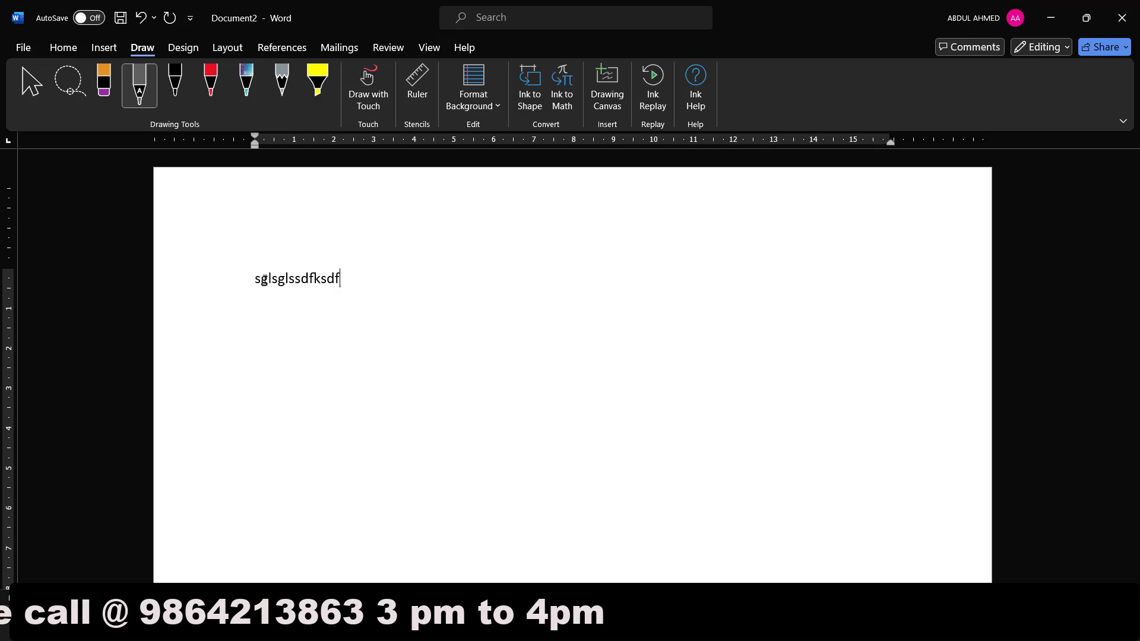
{"action": "key", "text": "Return"}
{"action": "type", "text": "sdfklsdf"}
{"action": "key", "text": "Return"}
{"action": "type", "text": "sdflkl;ksdf"}
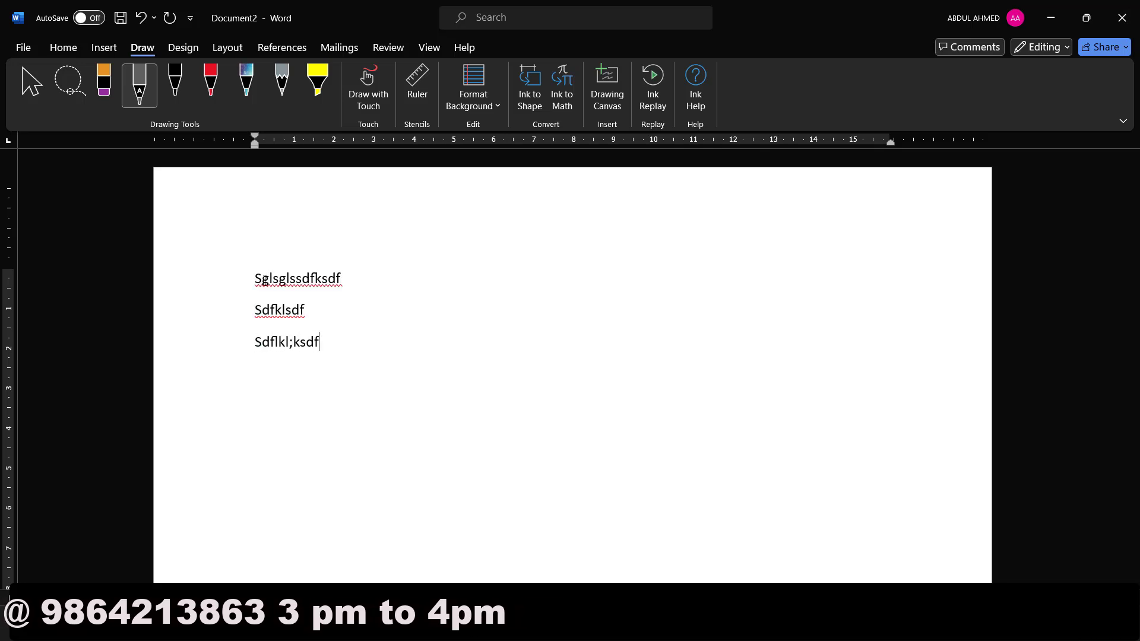
{"action": "key", "text": "Return"}
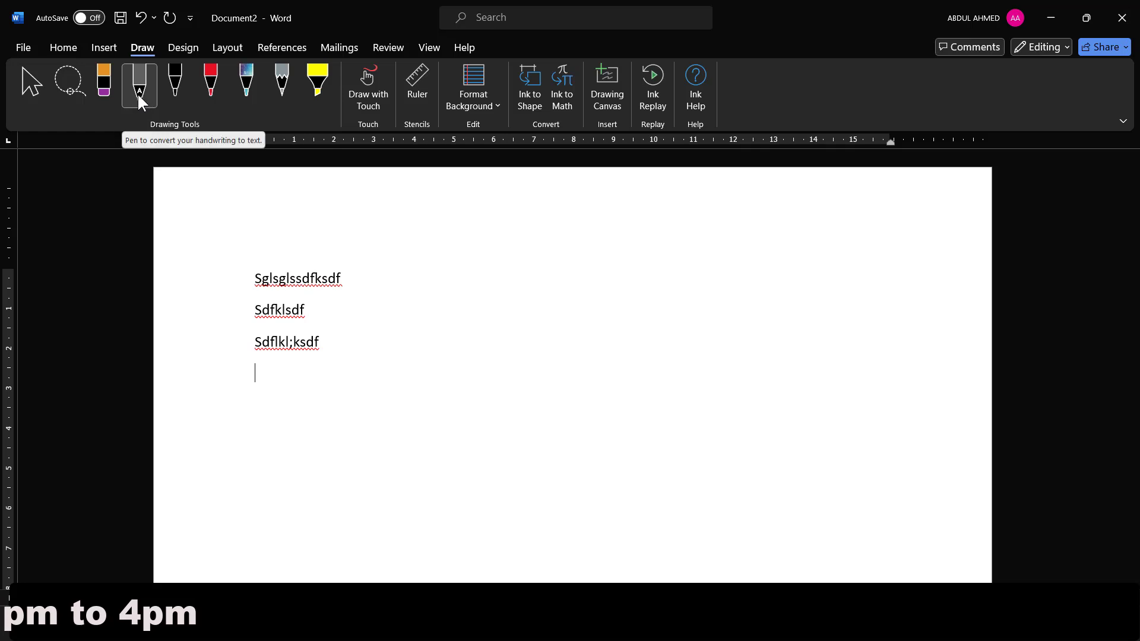
{"action": "left_click_drag", "start_coordinate": [392, 300], "coordinate": [306, 322]}
{"action": "left_click_drag", "start_coordinate": [239, 280], "coordinate": [311, 367]}
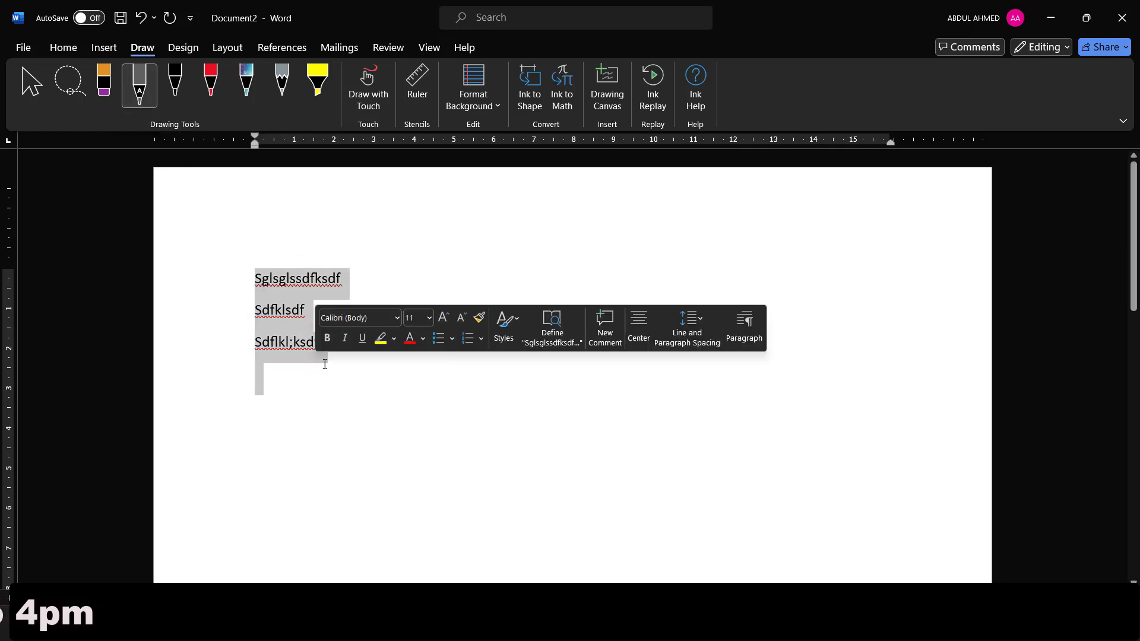
{"action": "left_click", "coordinate": [267, 318]}
{"action": "mouse_move", "coordinate": [275, 324]}
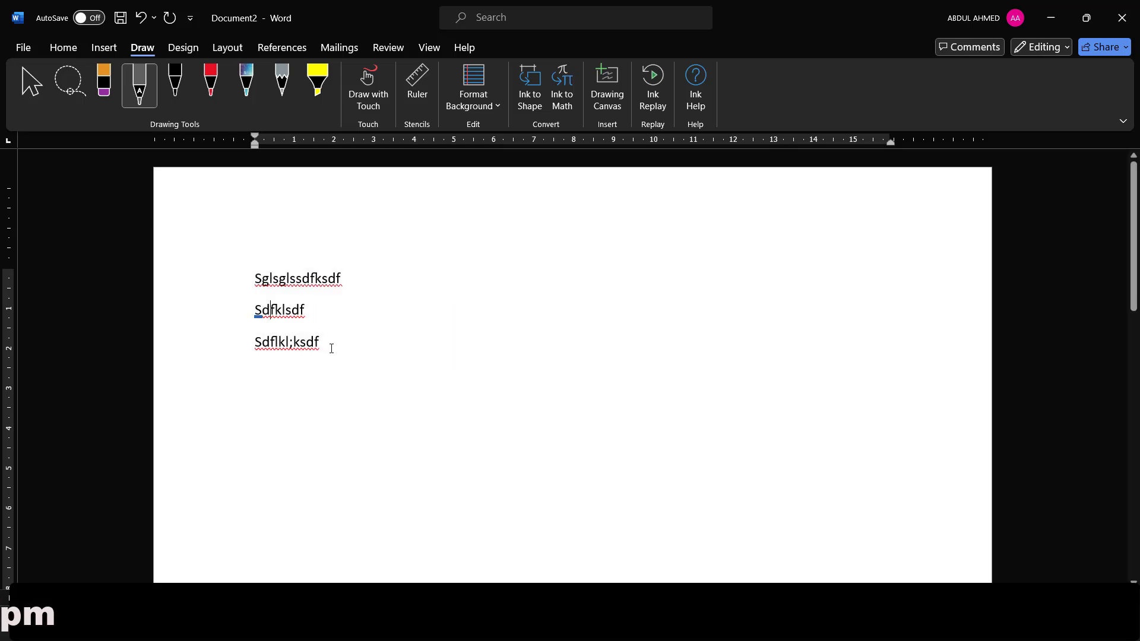
{"action": "left_click", "coordinate": [262, 355]}
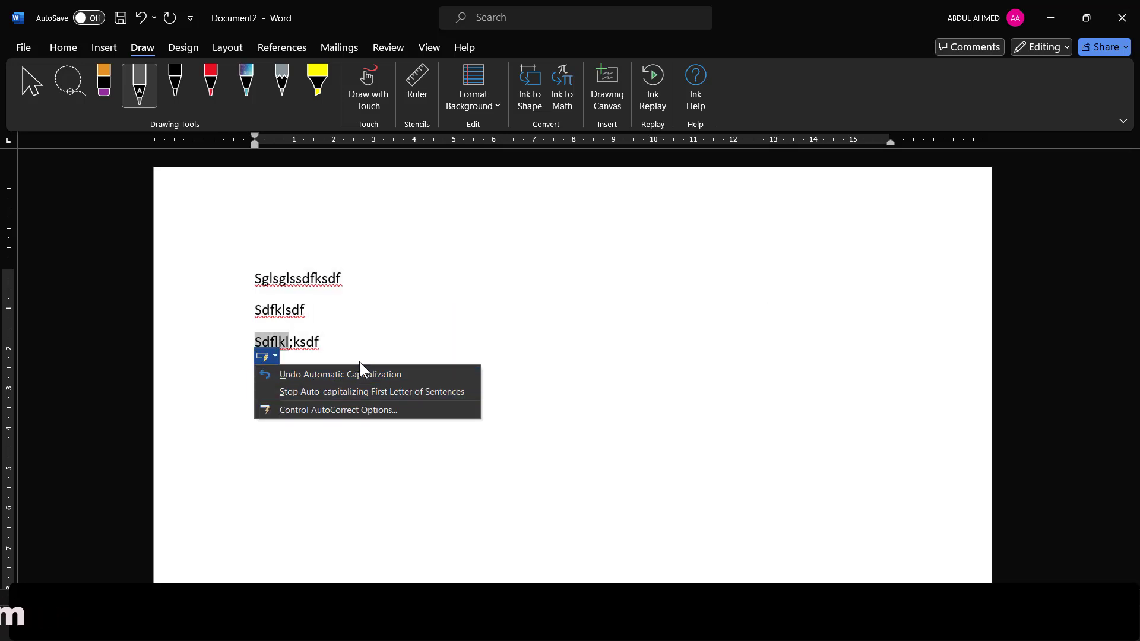
{"action": "left_click", "coordinate": [376, 308]}
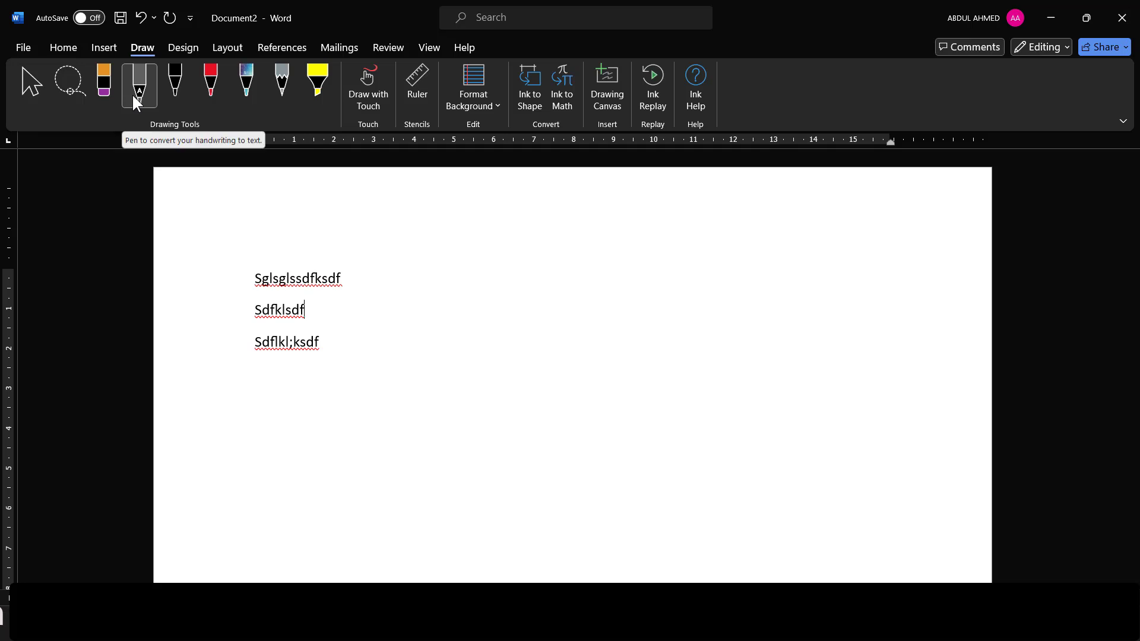
- Handwrite a large name in black pen across the page beside the typed lines
{"action": "left_click", "coordinate": [177, 82]}
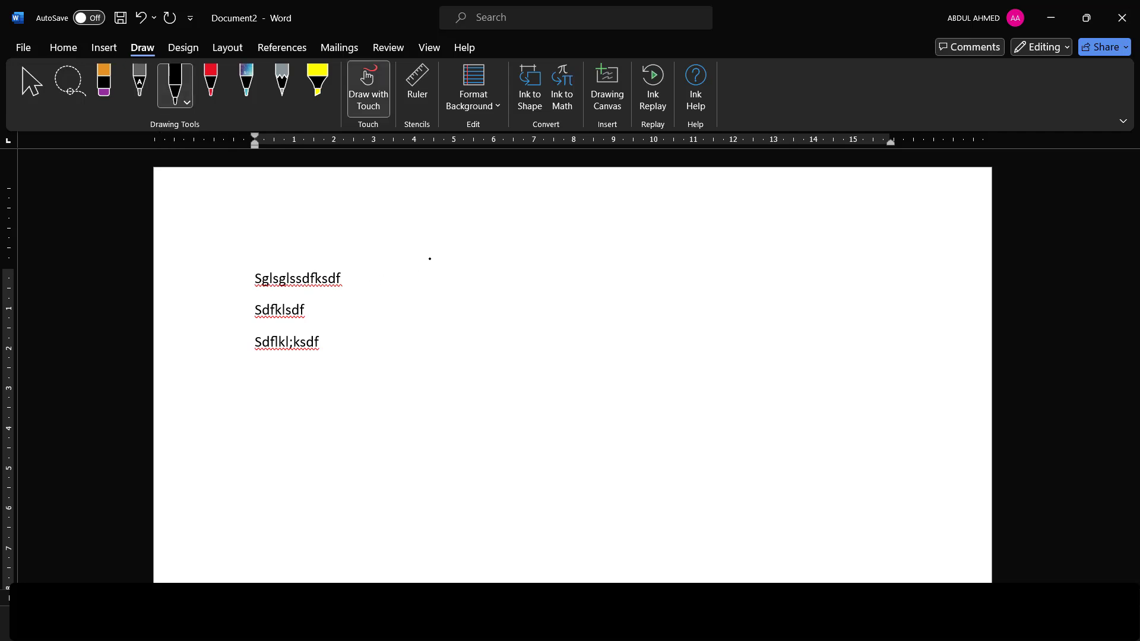
{"action": "mouse_move", "coordinate": [430, 259]}
{"action": "left_mouse_down"}
{"action": "mouse_move", "coordinate": [381, 321]}
{"action": "mouse_move", "coordinate": [519, 360]}
{"action": "mouse_move", "coordinate": [561, 359]}
{"action": "left_mouse_up"}
{"action": "mouse_move", "coordinate": [582, 266]}
{"action": "left_mouse_down"}
{"action": "mouse_move", "coordinate": [595, 350]}
{"action": "mouse_move", "coordinate": [665, 362]}
{"action": "left_mouse_up"}
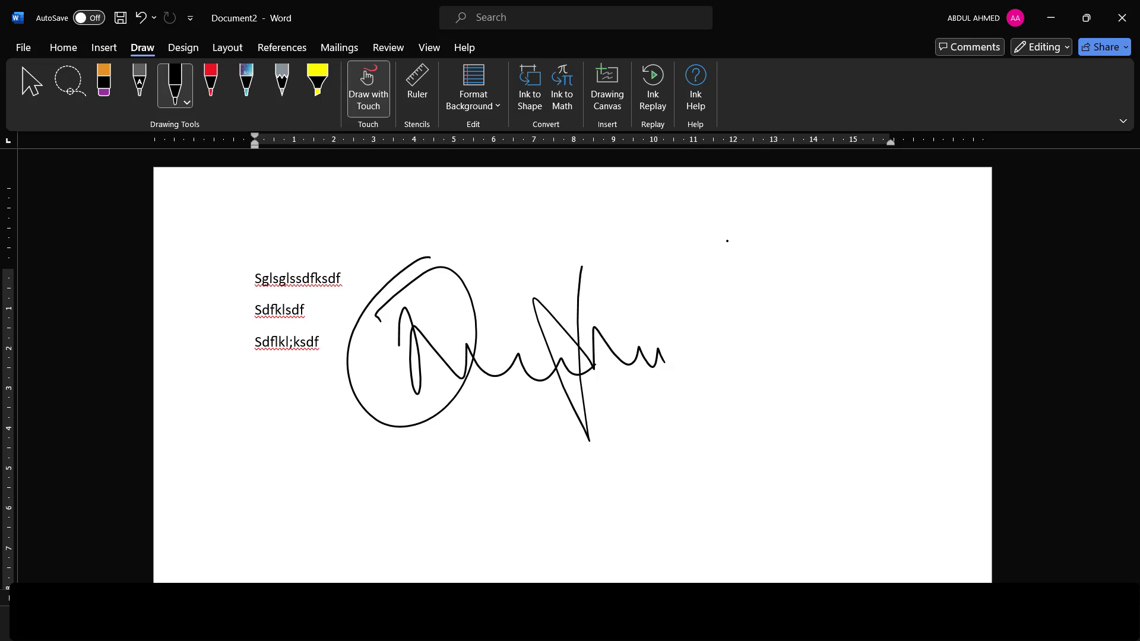
{"action": "mouse_move", "coordinate": [726, 237]}
{"action": "left_mouse_down"}
{"action": "mouse_move", "coordinate": [723, 375]}
{"action": "mouse_move", "coordinate": [754, 355]}
{"action": "left_mouse_up"}
{"action": "mouse_move", "coordinate": [687, 340]}
{"action": "left_mouse_down"}
{"action": "mouse_move", "coordinate": [802, 279]}
{"action": "mouse_move", "coordinate": [890, 169]}
{"action": "mouse_move", "coordinate": [895, 244]}
{"action": "left_mouse_up"}
- Handwrite "OITC" in black pen below the end of the name and underline it with a slanted stroke
{"action": "left_click_drag", "start_coordinate": [769, 436], "coordinate": [764, 458]}
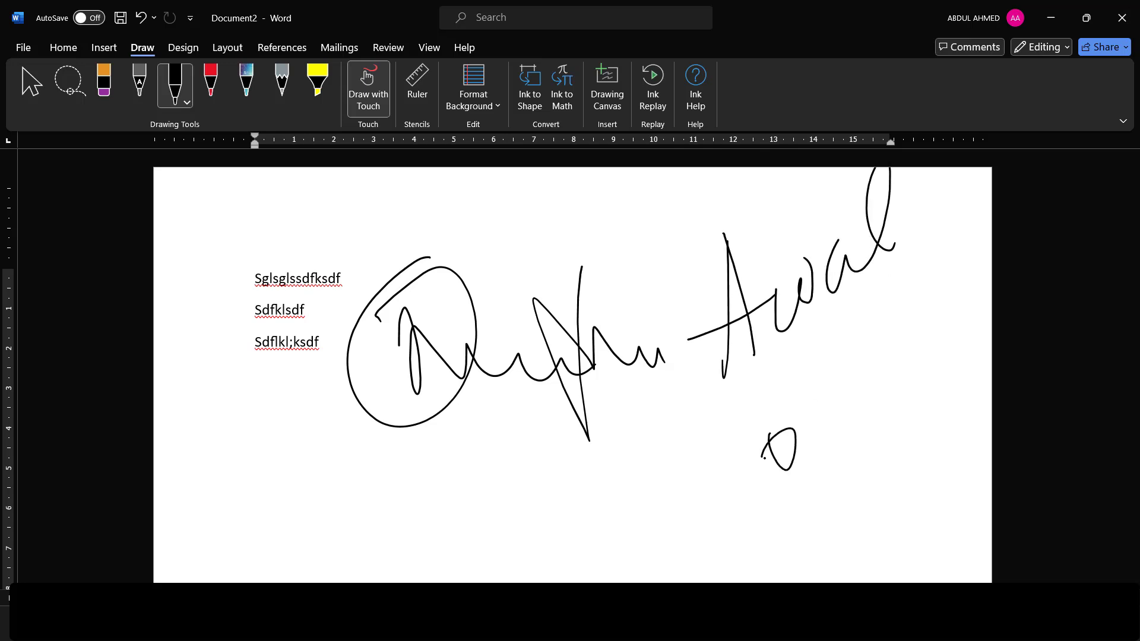
{"action": "left_click_drag", "start_coordinate": [825, 387], "coordinate": [843, 470]}
{"action": "mouse_move", "coordinate": [898, 340]}
{"action": "left_mouse_down"}
{"action": "mouse_move", "coordinate": [855, 393]}
{"action": "mouse_move", "coordinate": [906, 415]}
{"action": "left_mouse_up"}
{"action": "left_click_drag", "start_coordinate": [938, 312], "coordinate": [954, 359]}
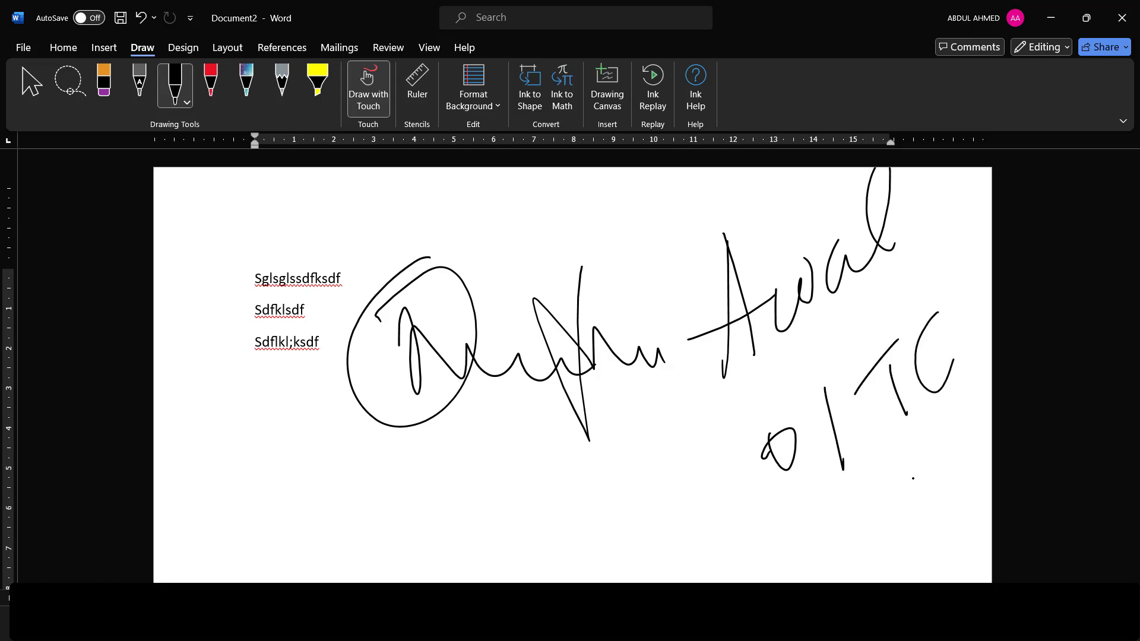
{"action": "left_click_drag", "start_coordinate": [775, 558], "coordinate": [953, 419]}
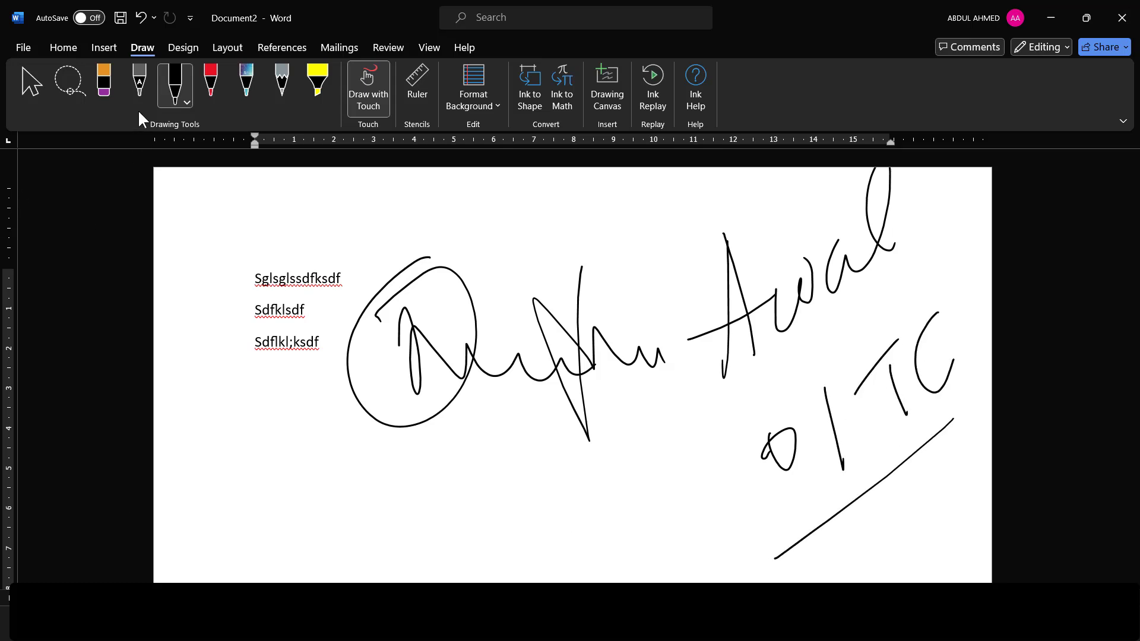
- Draw a signature-like scribble in red pen below the typed lines and underline it with a slanted stroke
{"action": "left_click", "coordinate": [215, 88]}
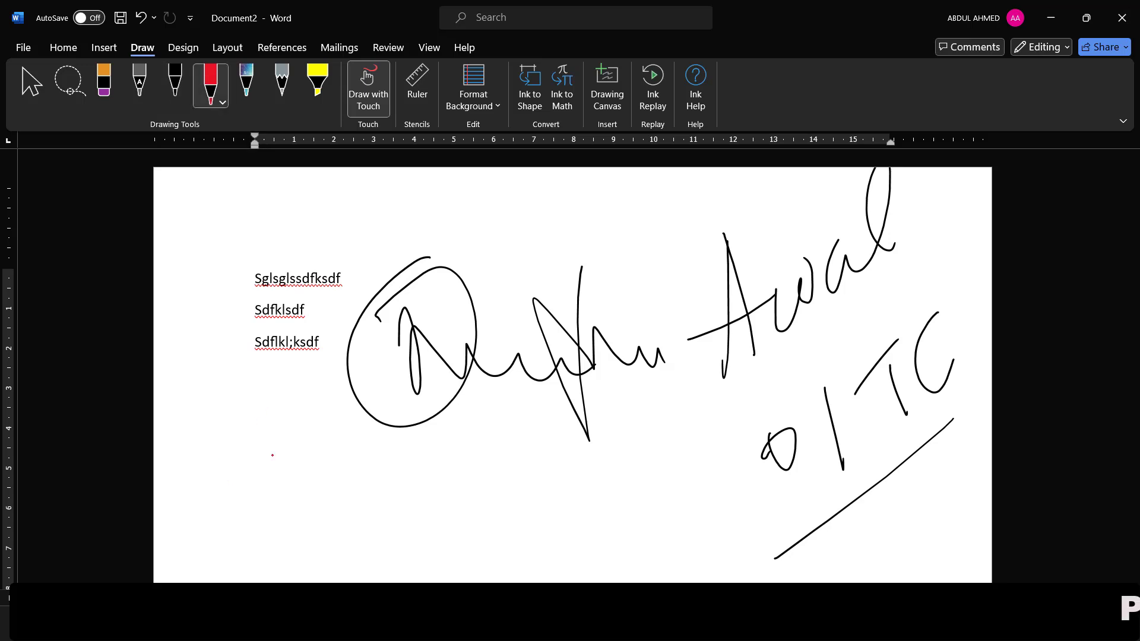
{"action": "mouse_move", "coordinate": [276, 487]}
{"action": "left_mouse_down"}
{"action": "mouse_move", "coordinate": [264, 455]}
{"action": "mouse_move", "coordinate": [378, 444]}
{"action": "left_mouse_up"}
{"action": "left_click_drag", "start_coordinate": [349, 528], "coordinate": [485, 419]}
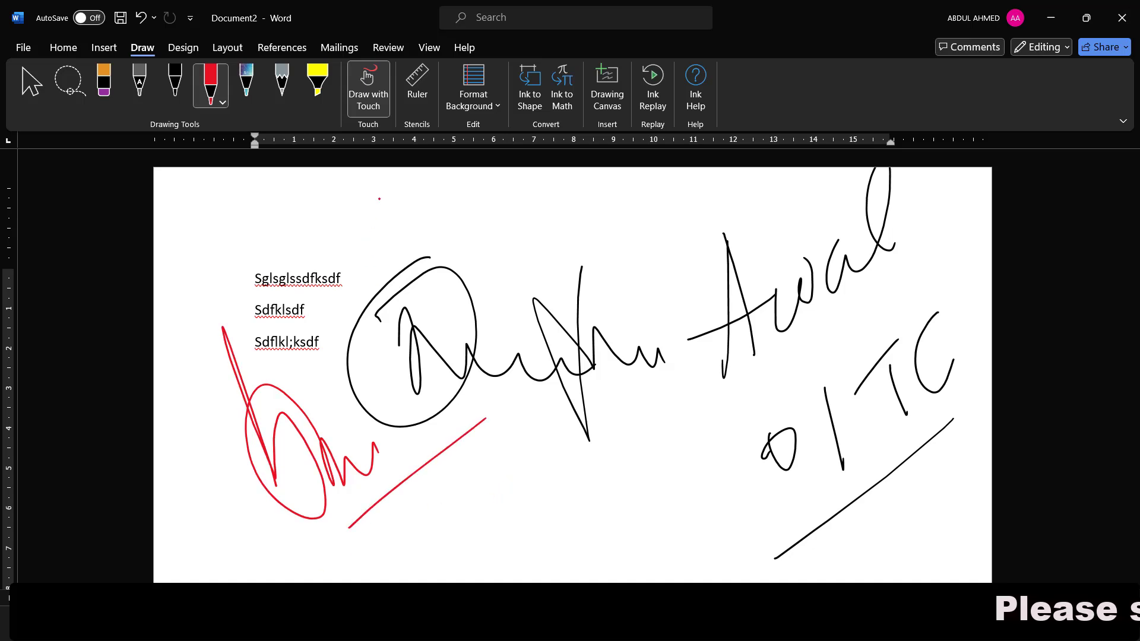
- With the galaxy pen, scribble a signature over the middle of the black name and write an underlined "OITC" beneath it
{"action": "left_click", "coordinate": [242, 80]}
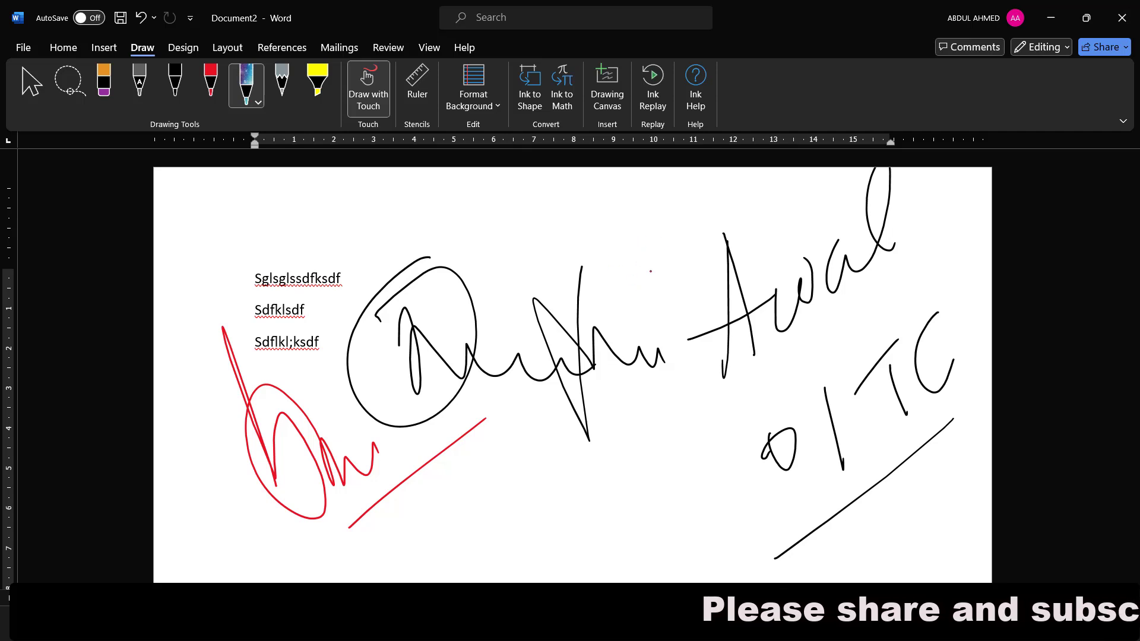
{"action": "mouse_move", "coordinate": [587, 232]}
{"action": "left_mouse_down"}
{"action": "mouse_move", "coordinate": [636, 243]}
{"action": "mouse_move", "coordinate": [668, 279]}
{"action": "mouse_move", "coordinate": [699, 261]}
{"action": "left_mouse_up"}
{"action": "left_click_drag", "start_coordinate": [696, 215], "coordinate": [664, 386]}
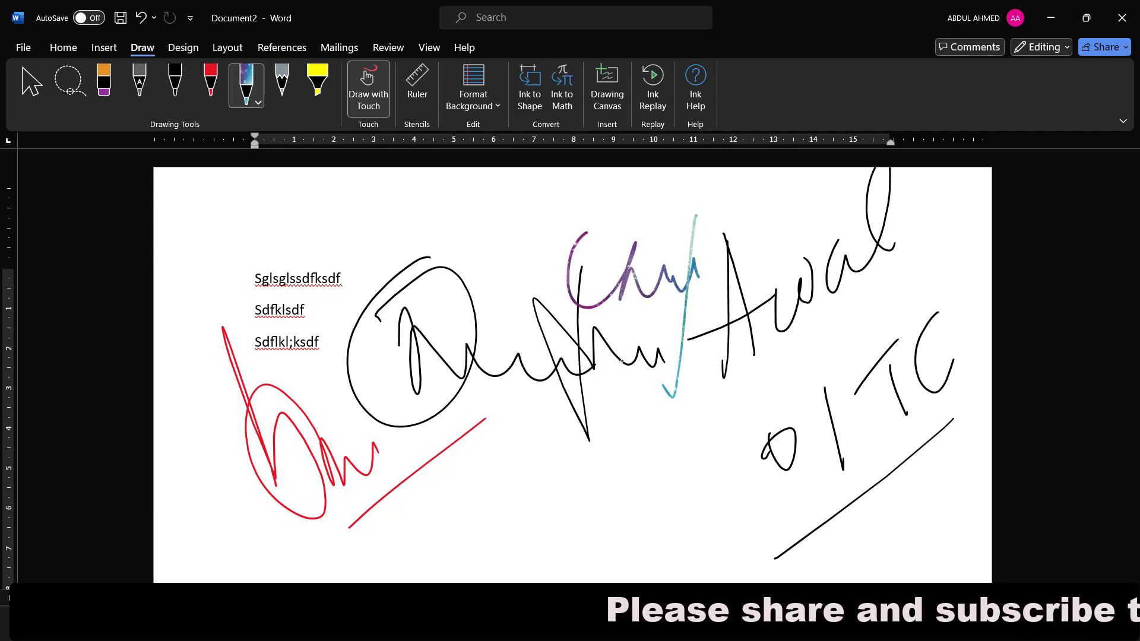
{"action": "mouse_move", "coordinate": [620, 347]}
{"action": "left_mouse_down"}
{"action": "mouse_move", "coordinate": [726, 308]}
{"action": "mouse_move", "coordinate": [766, 275]}
{"action": "left_mouse_up"}
{"action": "mouse_move", "coordinate": [497, 440]}
{"action": "left_mouse_down"}
{"action": "mouse_move", "coordinate": [529, 454]}
{"action": "mouse_move", "coordinate": [547, 493]}
{"action": "left_mouse_up"}
{"action": "mouse_move", "coordinate": [561, 445]}
{"action": "left_mouse_down"}
{"action": "mouse_move", "coordinate": [576, 436]}
{"action": "mouse_move", "coordinate": [572, 472]}
{"action": "mouse_move", "coordinate": [645, 447]}
{"action": "left_mouse_up"}
{"action": "left_click_drag", "start_coordinate": [496, 523], "coordinate": [728, 450]}
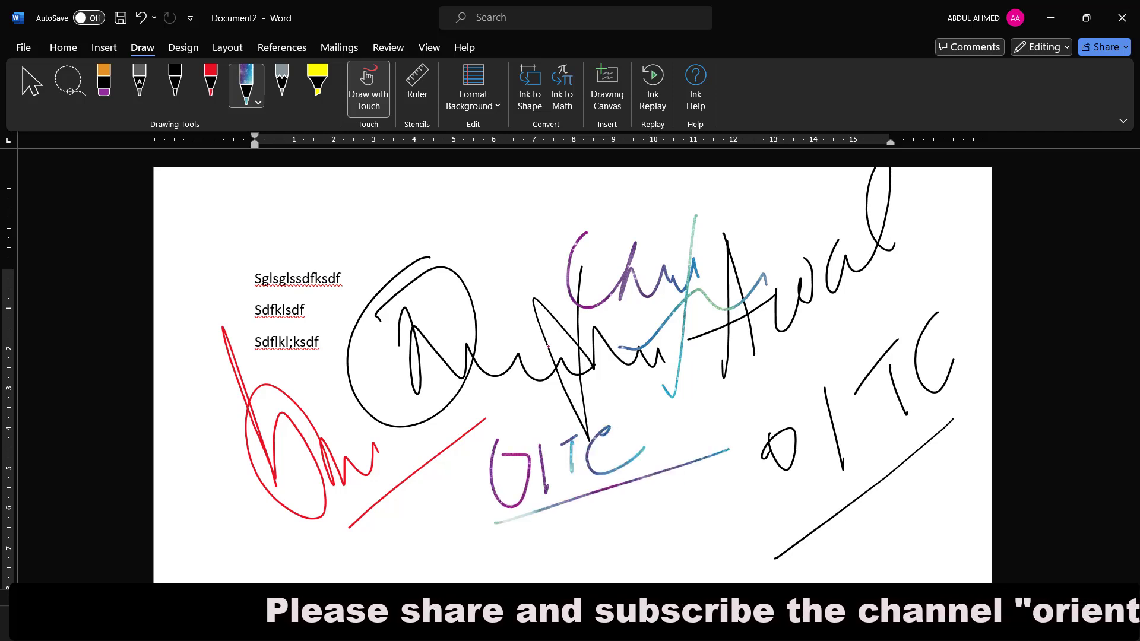
- Sketch a grey pencil signature with a crossing stroke above the middle of the black name
{"action": "left_click", "coordinate": [283, 89]}
{"action": "mouse_move", "coordinate": [482, 199]}
{"action": "left_mouse_down"}
{"action": "mouse_move", "coordinate": [503, 279]}
{"action": "mouse_move", "coordinate": [555, 276]}
{"action": "mouse_move", "coordinate": [562, 260]}
{"action": "left_mouse_up"}
{"action": "left_click_drag", "start_coordinate": [521, 206], "coordinate": [521, 349]}
{"action": "mouse_move", "coordinate": [472, 304]}
{"action": "left_mouse_down"}
{"action": "mouse_move", "coordinate": [569, 342]}
{"action": "mouse_move", "coordinate": [593, 291]}
{"action": "left_mouse_up"}
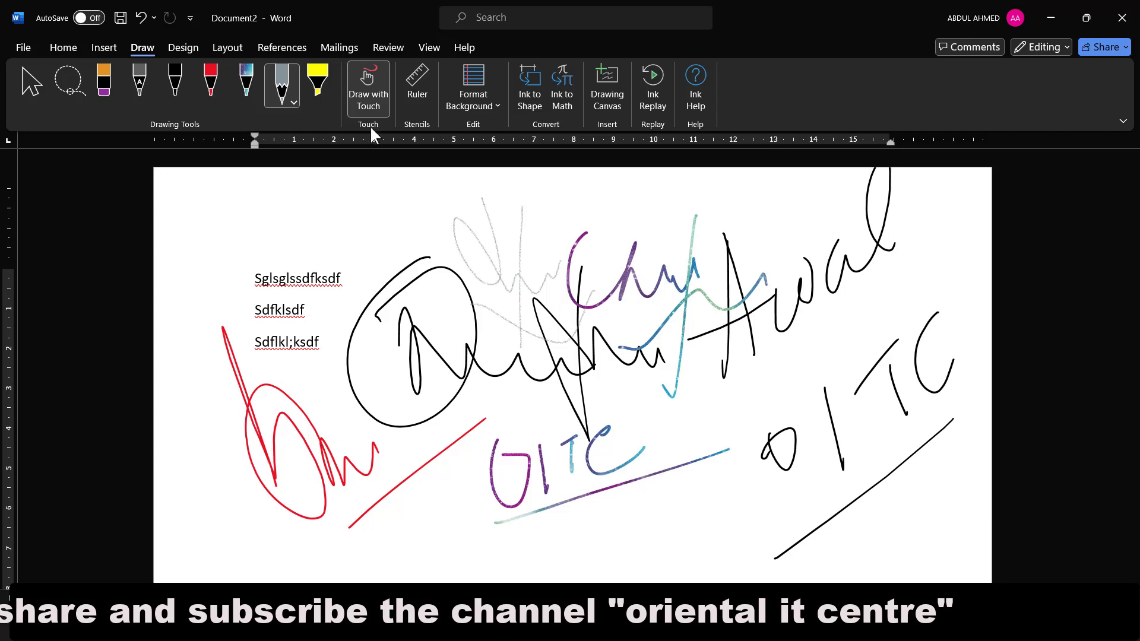
- Highlight the red scribble, both "OITC" writings and the last word of the black name in yellow
{"action": "left_click", "coordinate": [325, 94]}
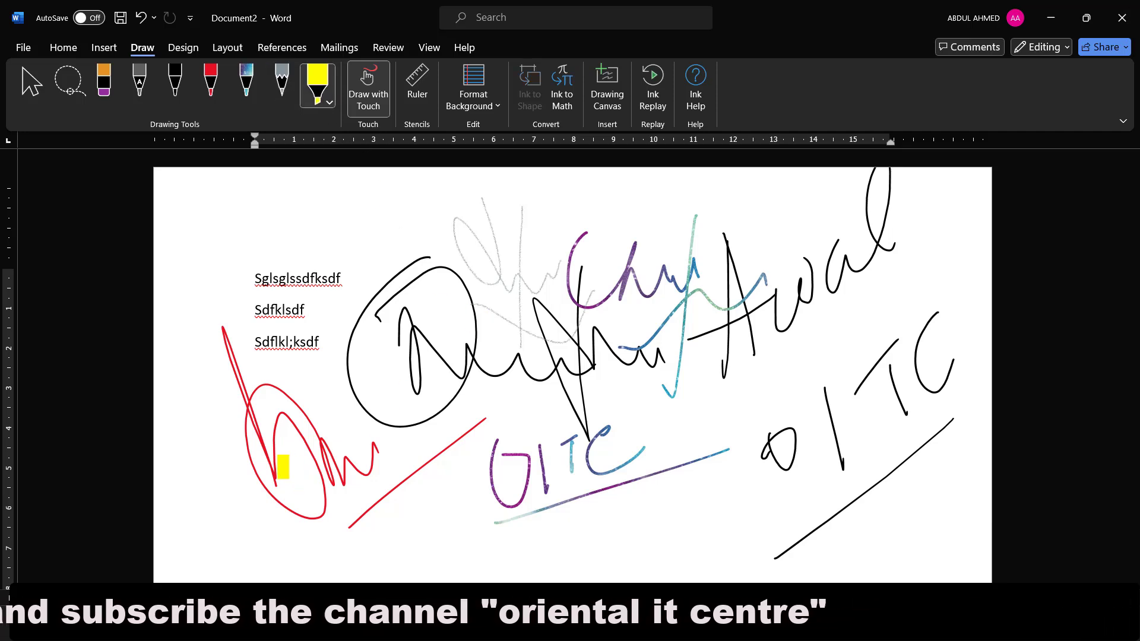
{"action": "left_click_drag", "start_coordinate": [279, 466], "coordinate": [390, 445]}
{"action": "left_click_drag", "start_coordinate": [469, 482], "coordinate": [662, 442]}
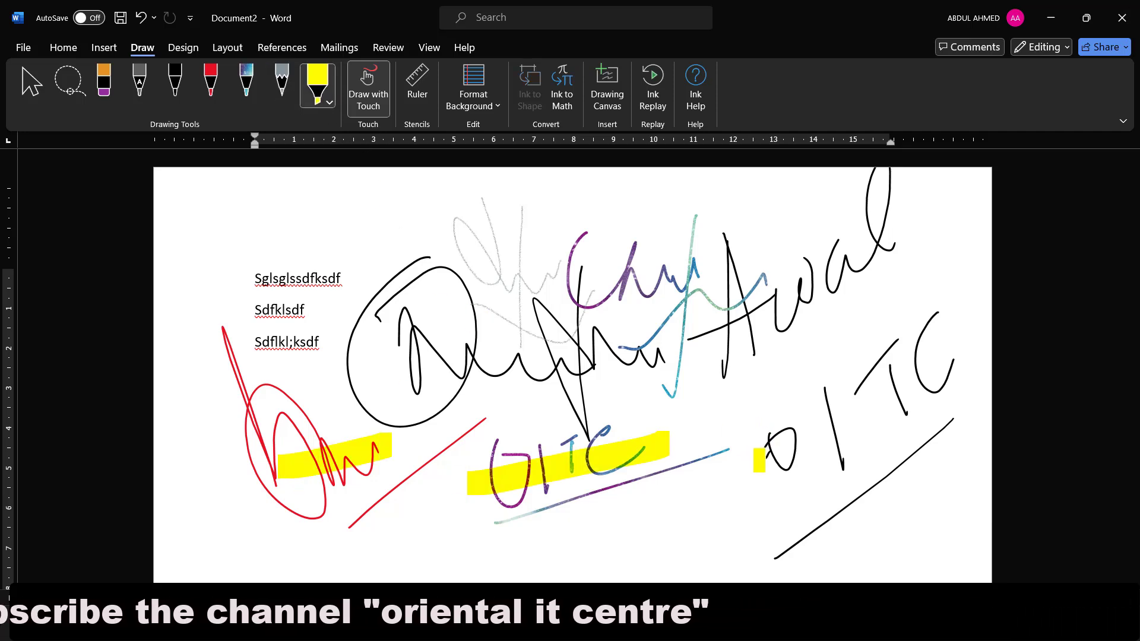
{"action": "left_click_drag", "start_coordinate": [751, 468], "coordinate": [873, 353]}
{"action": "left_click_drag", "start_coordinate": [696, 356], "coordinate": [908, 205]}
{"action": "left_click_drag", "start_coordinate": [713, 325], "coordinate": [891, 189]}
{"action": "left_click", "coordinate": [764, 385]}
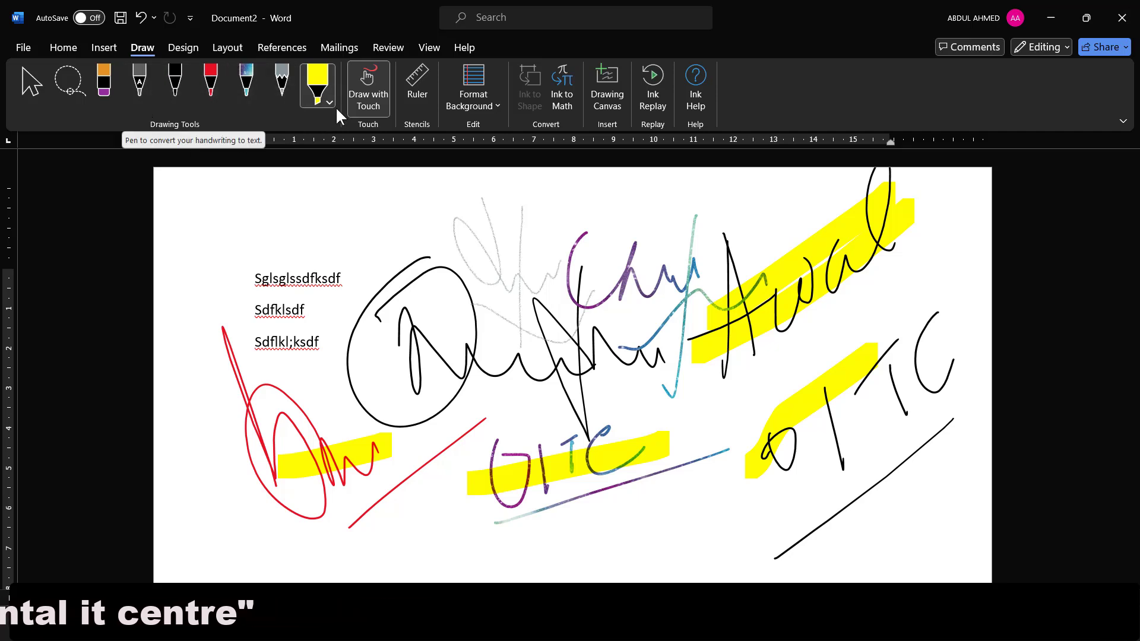
- Sketch a grey pencil scribble above the first typed line and add a galaxy-pen scribble across that line
{"action": "left_click", "coordinate": [374, 102]}
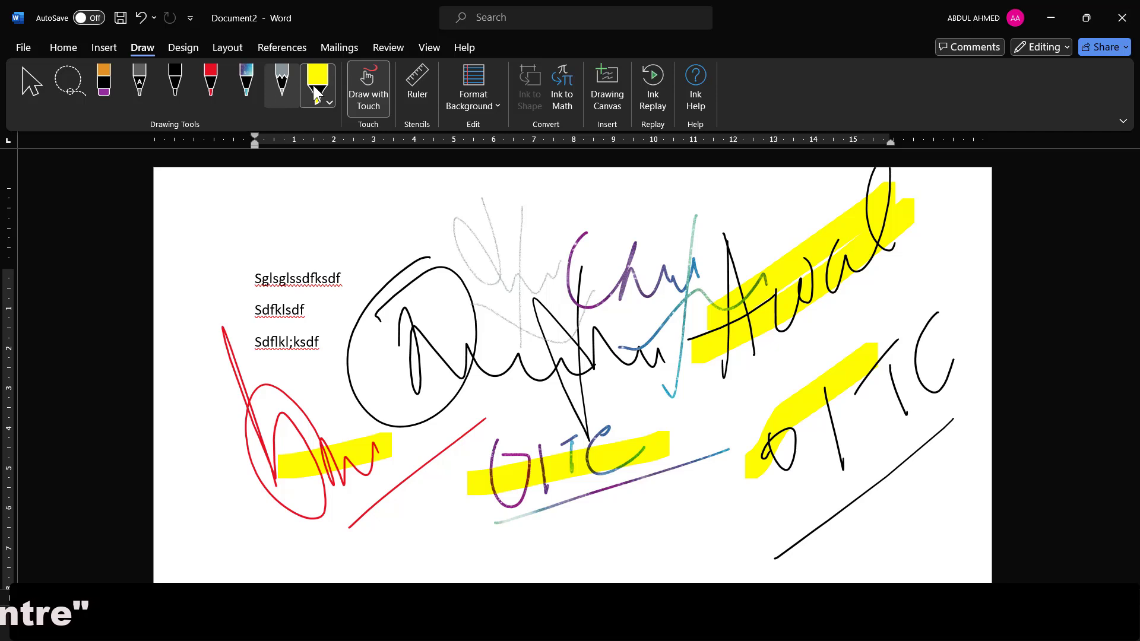
{"action": "left_click", "coordinate": [295, 81]}
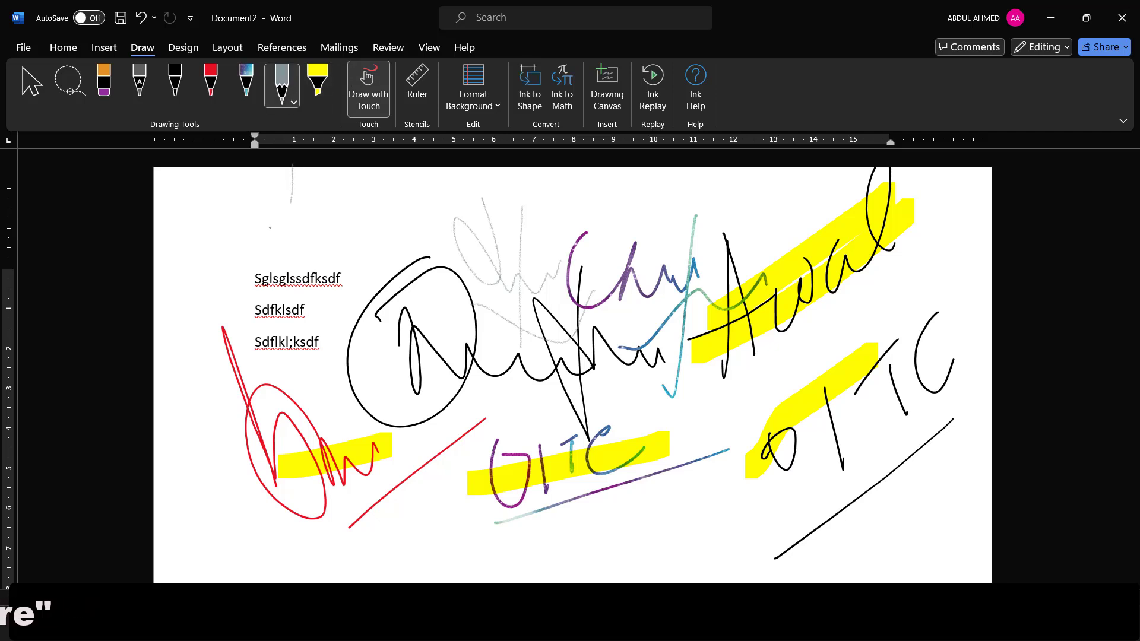
{"action": "mouse_move", "coordinate": [292, 170]}
{"action": "left_mouse_down"}
{"action": "mouse_move", "coordinate": [321, 241]}
{"action": "mouse_move", "coordinate": [378, 223]}
{"action": "mouse_move", "coordinate": [352, 292]}
{"action": "mouse_move", "coordinate": [445, 247]}
{"action": "left_mouse_up"}
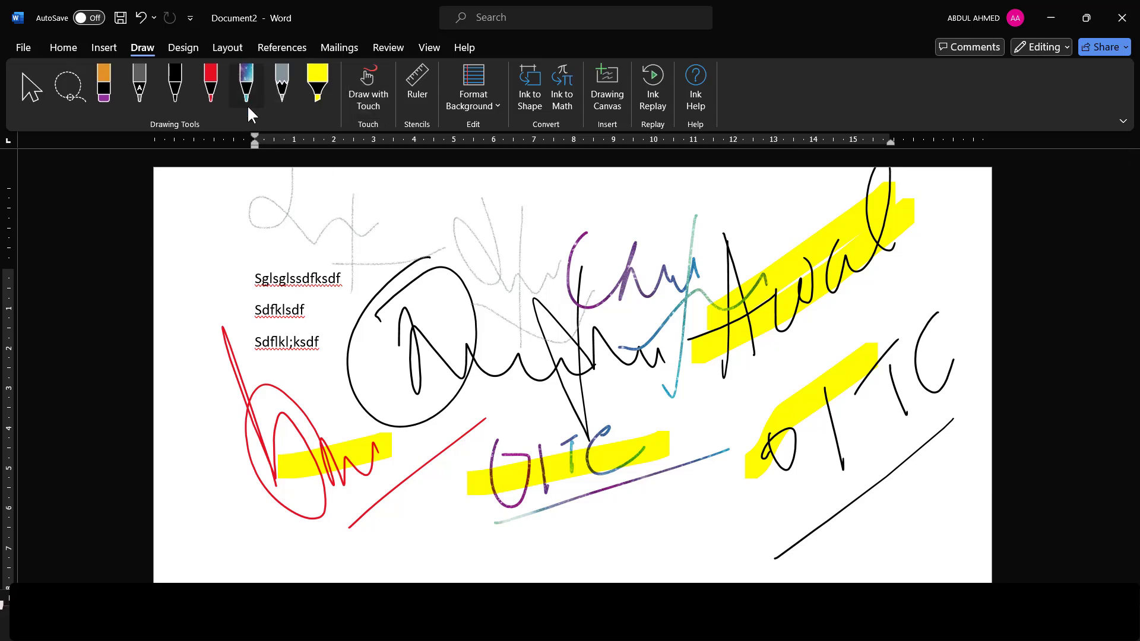
{"action": "left_click", "coordinate": [247, 84]}
{"action": "mouse_move", "coordinate": [233, 243]}
{"action": "left_mouse_down"}
{"action": "mouse_move", "coordinate": [258, 270]}
{"action": "mouse_move", "coordinate": [326, 272]}
{"action": "mouse_move", "coordinate": [425, 236]}
{"action": "left_mouse_up"}
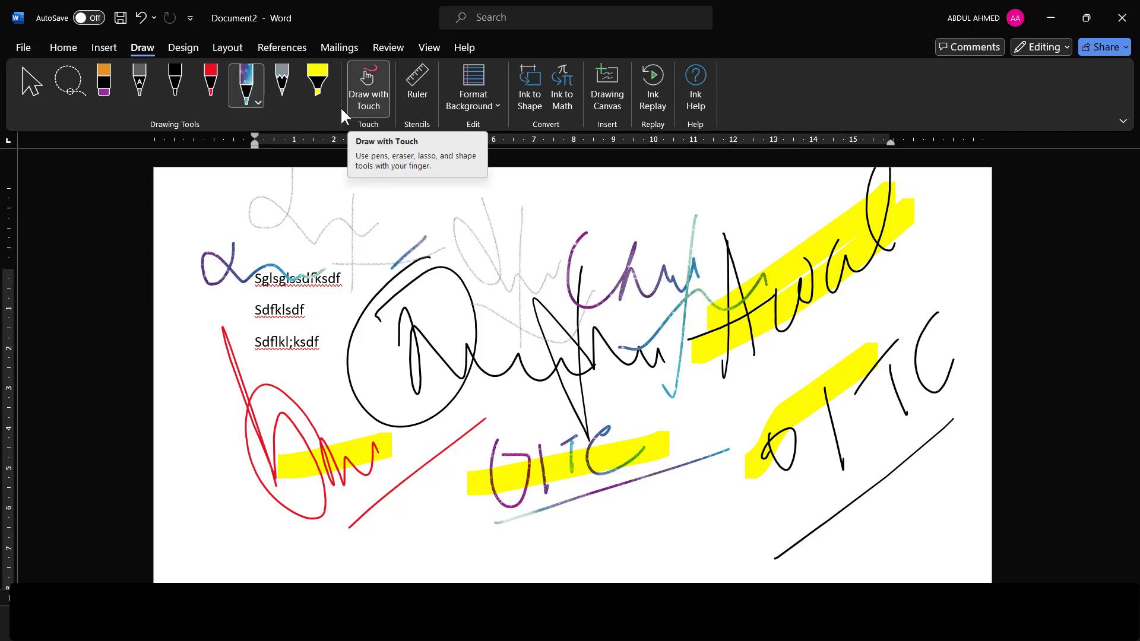
- Highlight the grey pencil signature and the start of the black name in yellow
{"action": "left_click", "coordinate": [319, 84]}
{"action": "left_click", "coordinate": [406, 259]}
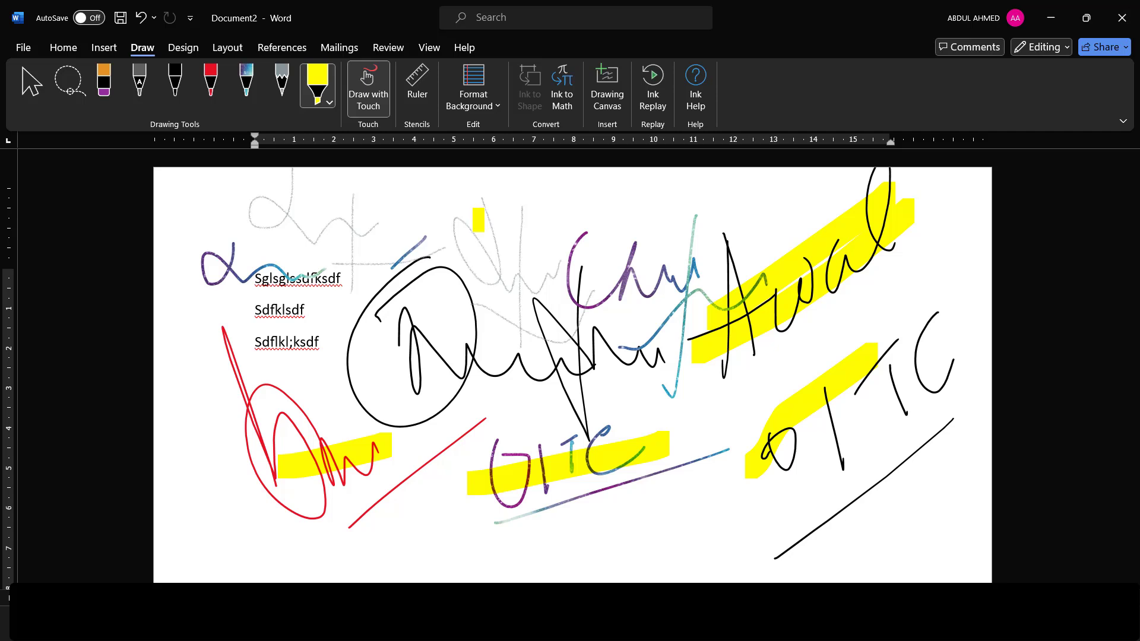
{"action": "mouse_move", "coordinate": [478, 219]}
{"action": "left_mouse_down"}
{"action": "mouse_move", "coordinate": [578, 218]}
{"action": "mouse_move", "coordinate": [600, 234]}
{"action": "mouse_move", "coordinate": [505, 278]}
{"action": "mouse_move", "coordinate": [569, 267]}
{"action": "left_mouse_up"}
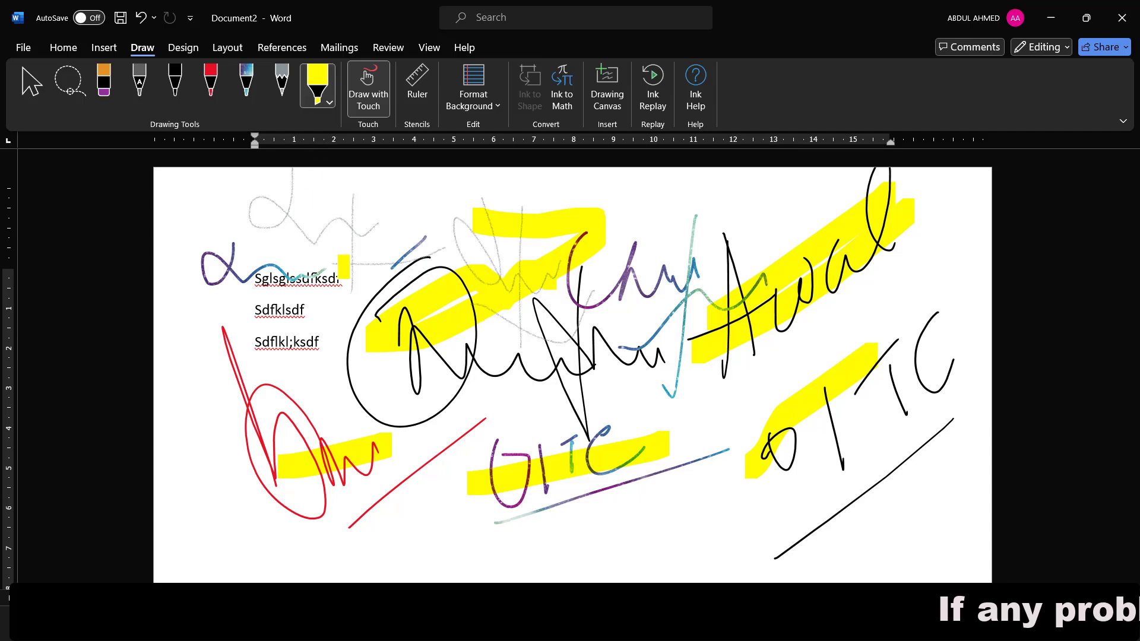
- Erase all the handwriting, scribbles and highlighter strokes from the page
{"action": "left_click", "coordinate": [97, 80]}
{"action": "mouse_move", "coordinate": [418, 303]}
{"action": "left_mouse_down"}
{"action": "mouse_move", "coordinate": [405, 322]}
{"action": "mouse_move", "coordinate": [462, 325]}
{"action": "mouse_move", "coordinate": [565, 259]}
{"action": "mouse_move", "coordinate": [255, 300]}
{"action": "mouse_move", "coordinate": [273, 495]}
{"action": "mouse_move", "coordinate": [730, 451]}
{"action": "mouse_move", "coordinate": [665, 443]}
{"action": "mouse_move", "coordinate": [888, 399]}
{"action": "mouse_move", "coordinate": [885, 512]}
{"action": "mouse_move", "coordinate": [446, 448]}
{"action": "mouse_move", "coordinate": [484, 422]}
{"action": "mouse_move", "coordinate": [595, 455]}
{"action": "mouse_move", "coordinate": [412, 239]}
{"action": "left_mouse_up"}
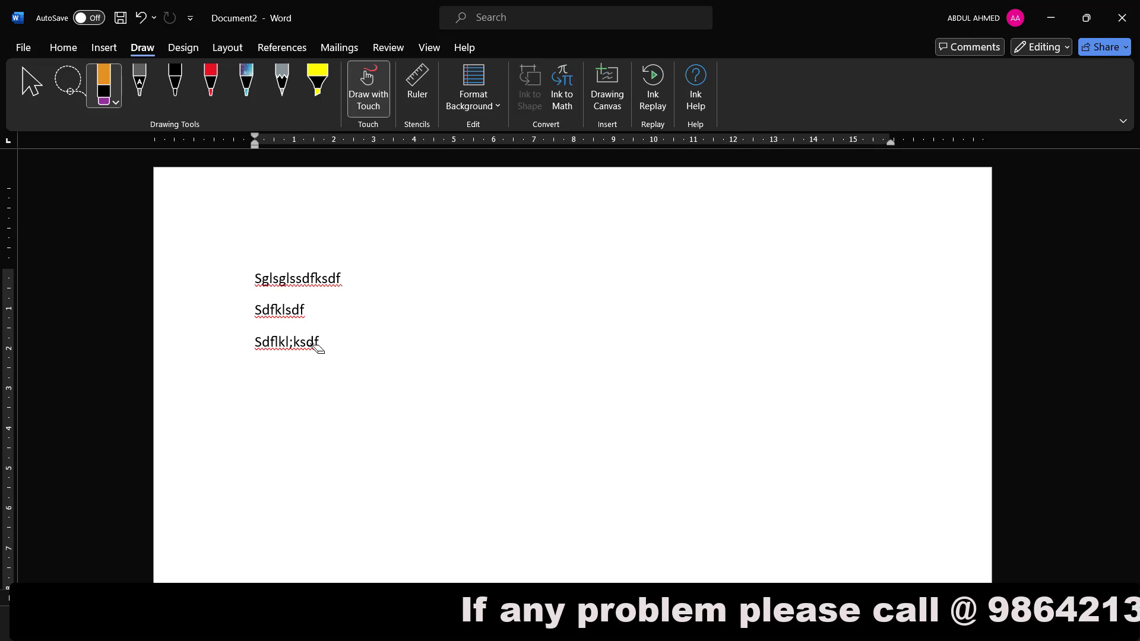
- Switch to the ink-to-text pen and undo the edits until the sample lines are removed and the page is blank
{"action": "left_click", "coordinate": [140, 93]}
{"action": "left_click", "coordinate": [316, 308]}
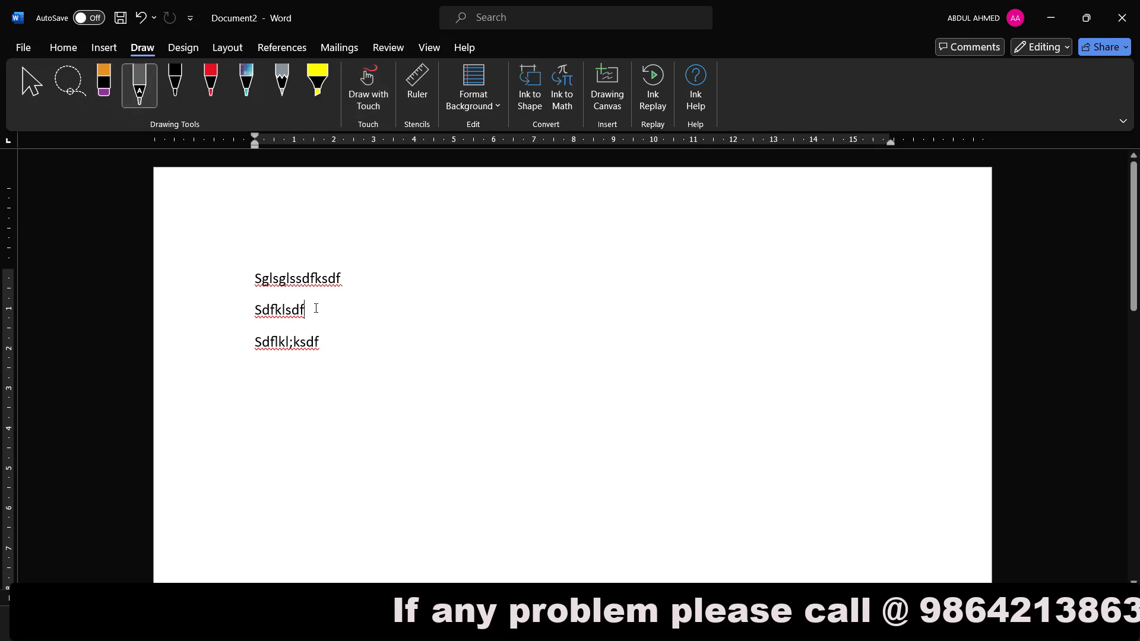
{"action": "key", "text": "ctrl+z"}
{"action": "key", "text": "ctrl+z"}
{"action": "key", "text": "ctrl+z"}
{"action": "key", "text": "ctrl+z"}
{"action": "key", "text": "ctrl+z"}
{"action": "key", "text": "ctrl+z"}
{"action": "key", "text": "ctrl+z"}
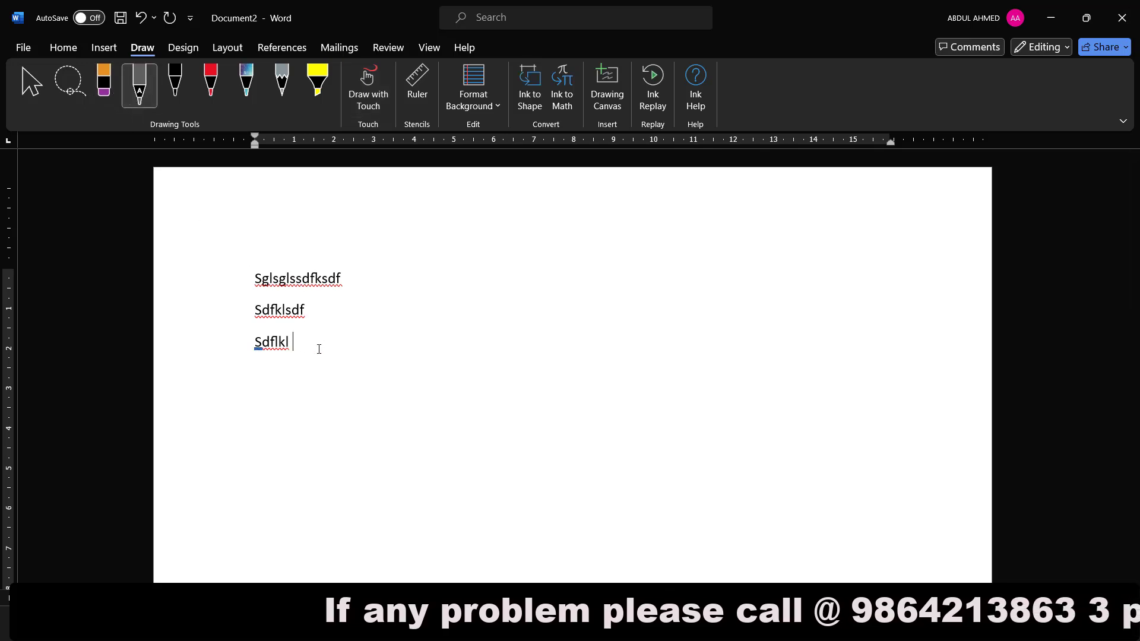
{"action": "key", "text": "ctrl+z"}
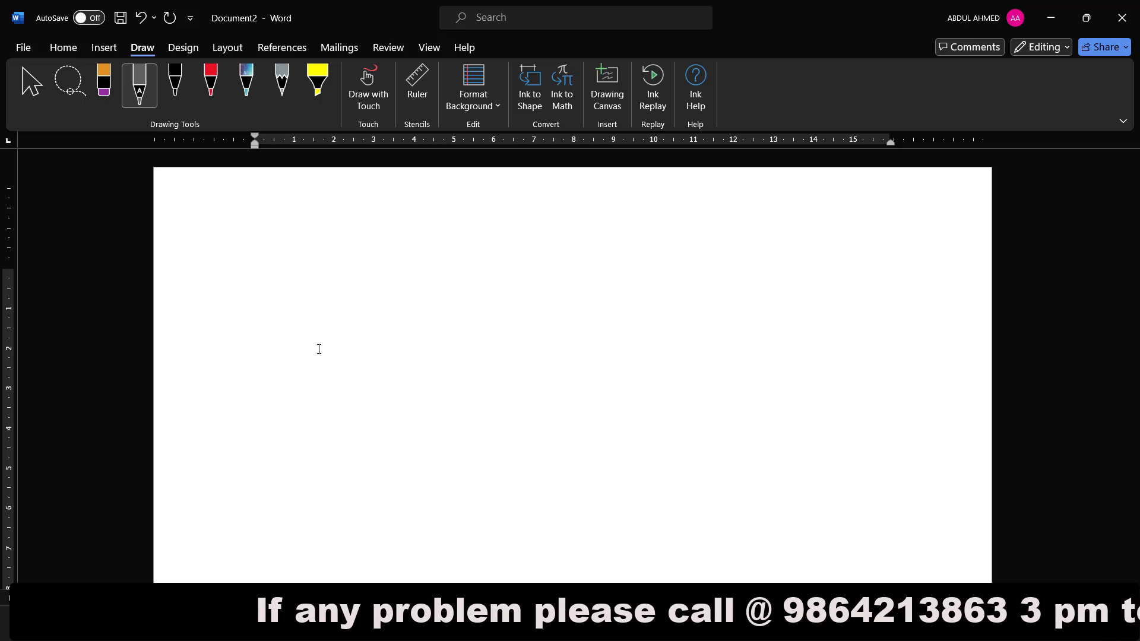
- Draw two parallel red pen lines along the ruler stencil at 45°, shifting the ruler up and right between the strokes
{"action": "left_click", "coordinate": [412, 94]}
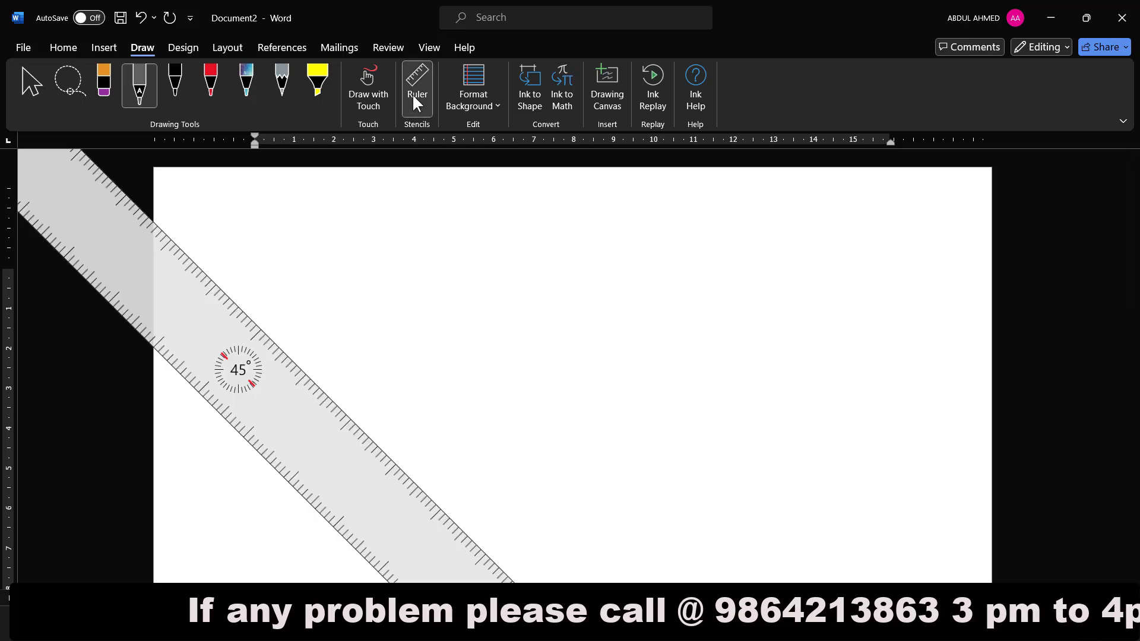
{"action": "left_click", "coordinate": [205, 83]}
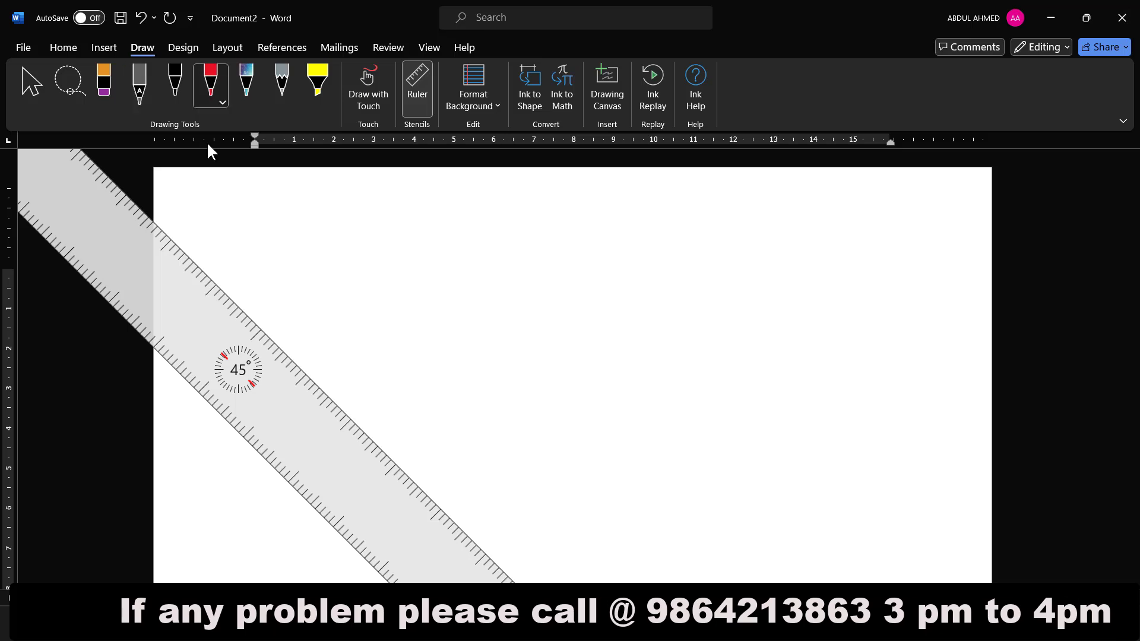
{"action": "left_click_drag", "start_coordinate": [155, 221], "coordinate": [511, 579]}
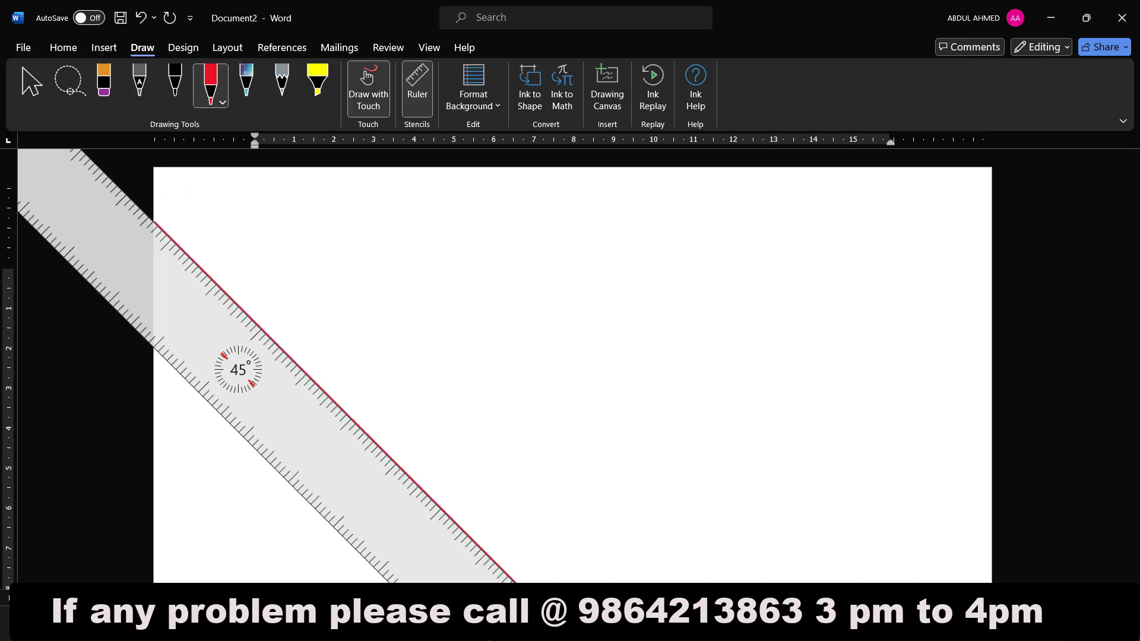
{"action": "left_click_drag", "start_coordinate": [317, 433], "coordinate": [384, 350]}
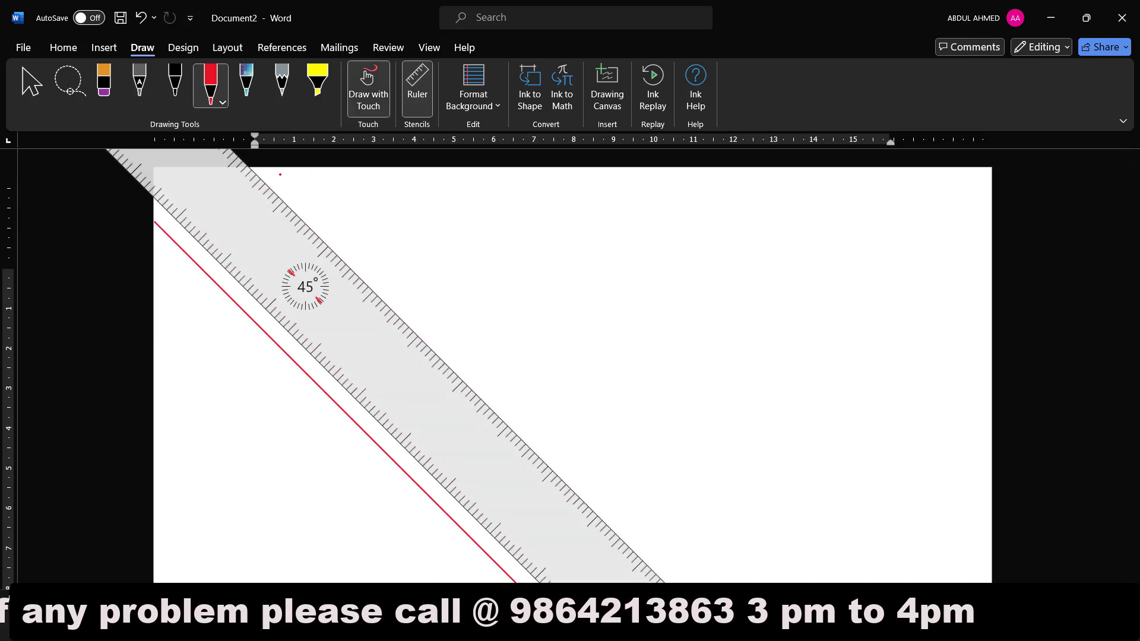
{"action": "left_click_drag", "start_coordinate": [253, 167], "coordinate": [662, 579]}
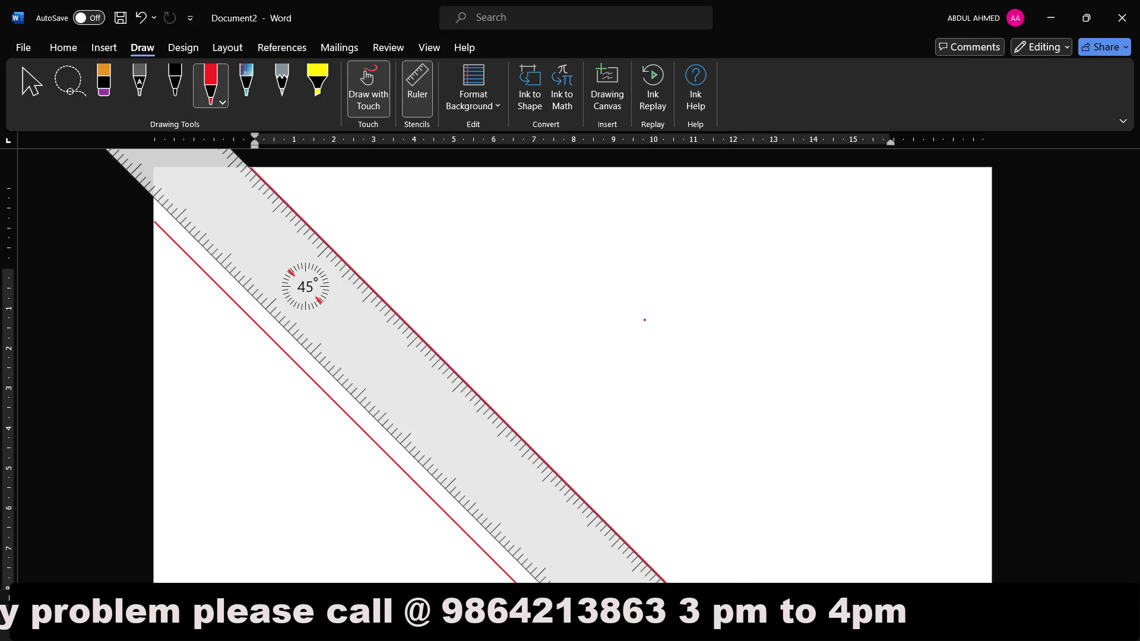
- Hide the ruler stencil and undo both red lines
{"action": "left_click", "coordinate": [429, 86]}
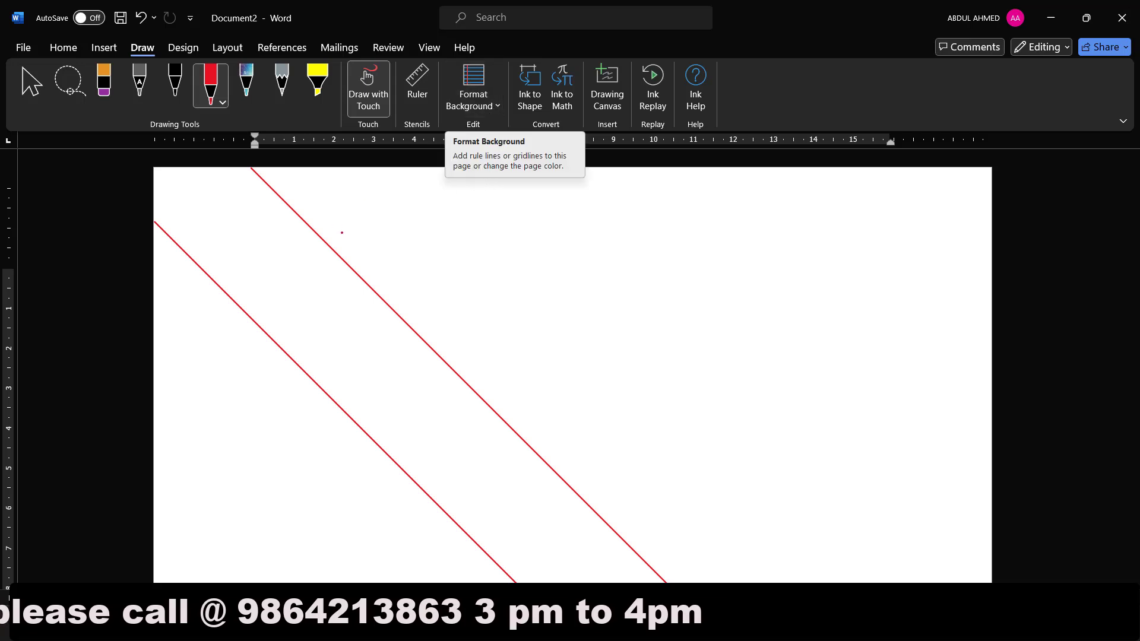
{"action": "left_click", "coordinate": [135, 17]}
{"action": "left_click", "coordinate": [135, 16]}
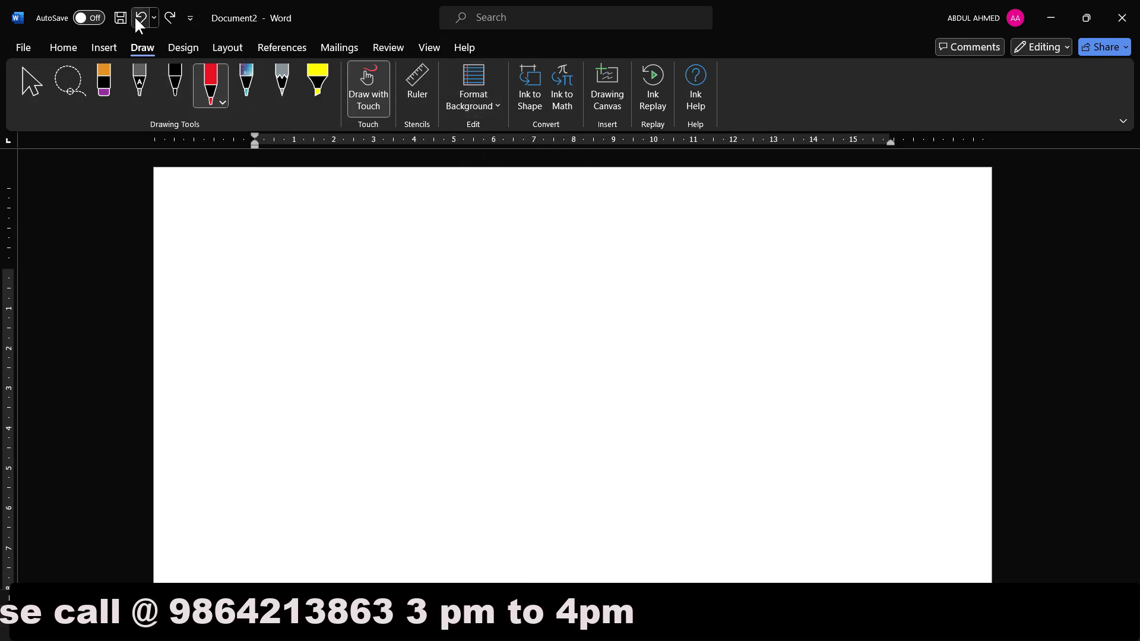
- Try all four rule-line backgrounds on the page one after another, from the narrowest to the widest spacing
{"action": "left_click", "coordinate": [487, 97]}
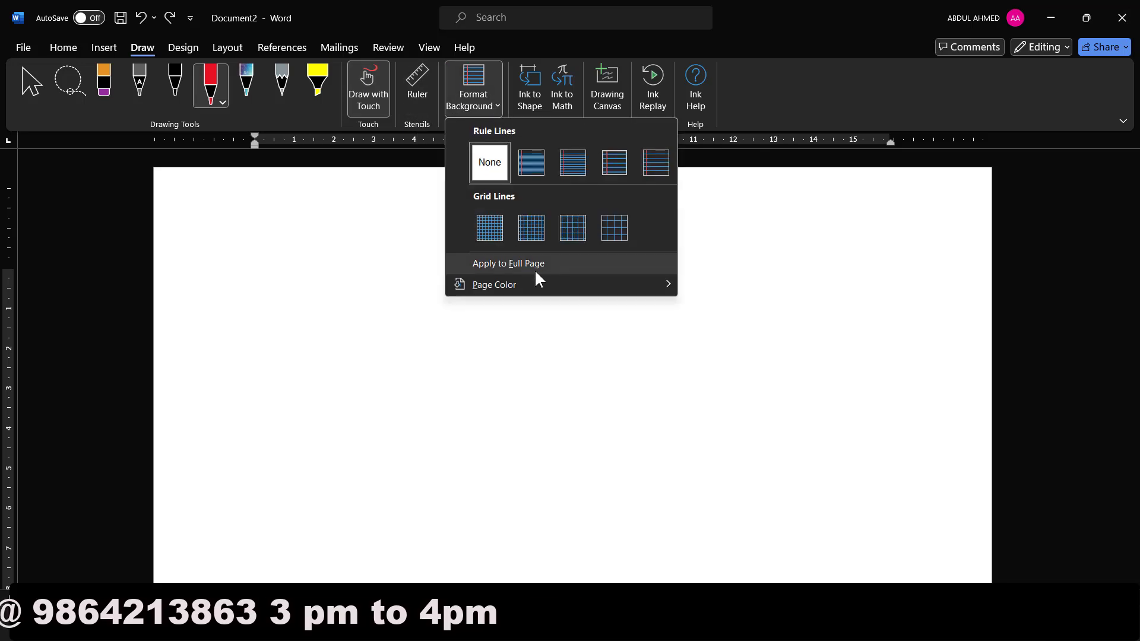
{"action": "left_click", "coordinate": [529, 164]}
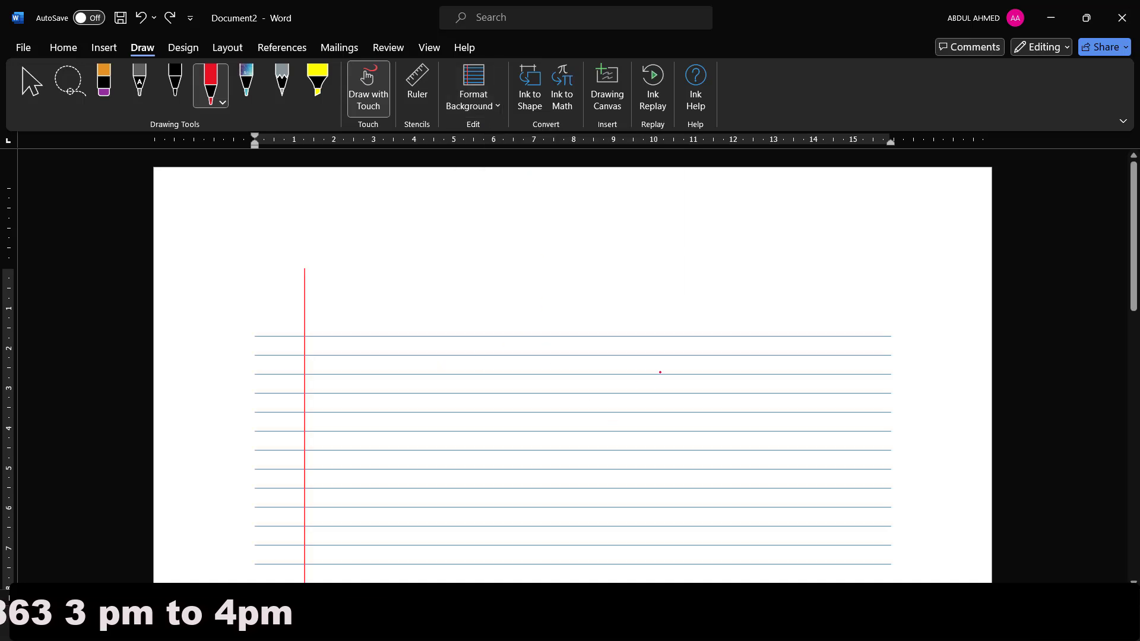
{"action": "left_click_drag", "start_coordinate": [1135, 261], "coordinate": [1095, 247]}
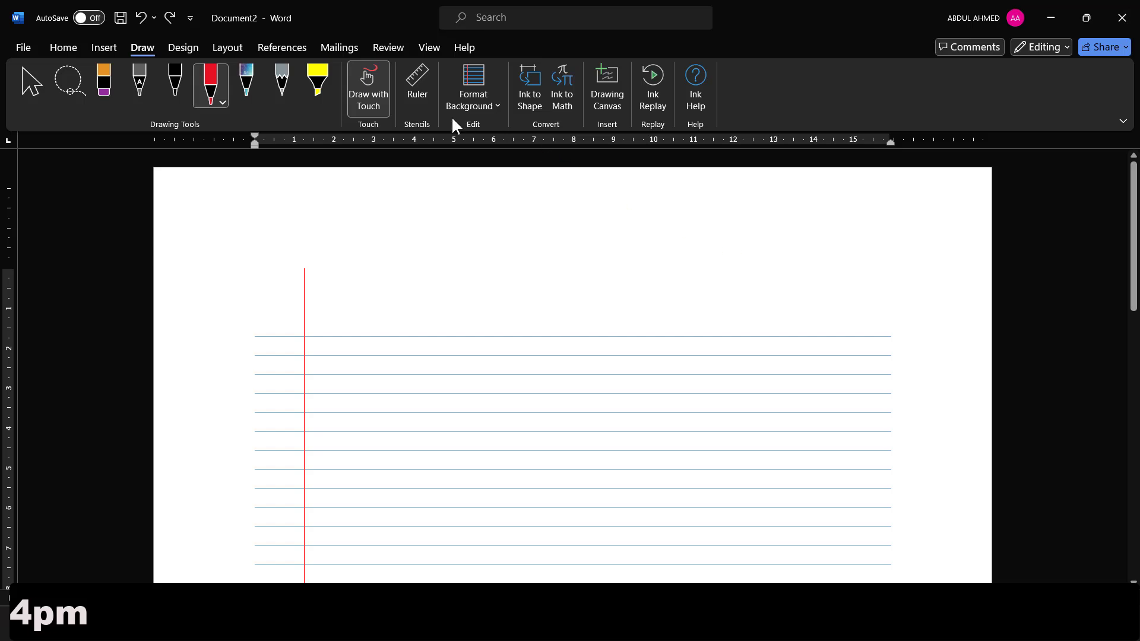
{"action": "left_click", "coordinate": [482, 108]}
{"action": "left_click", "coordinate": [569, 161]}
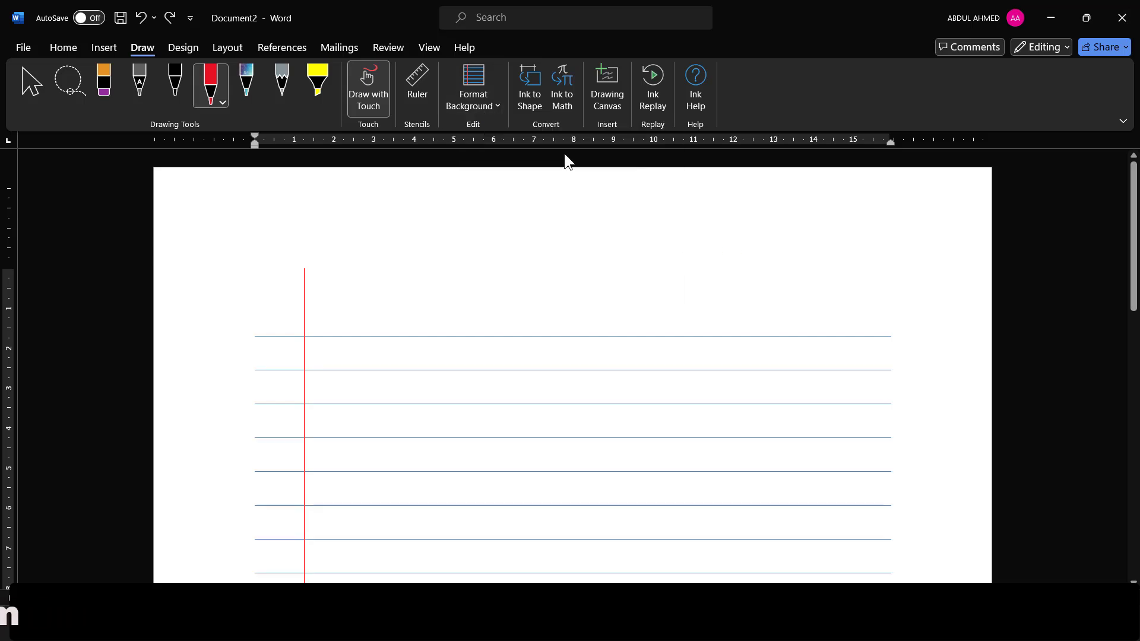
{"action": "left_click", "coordinate": [486, 107]}
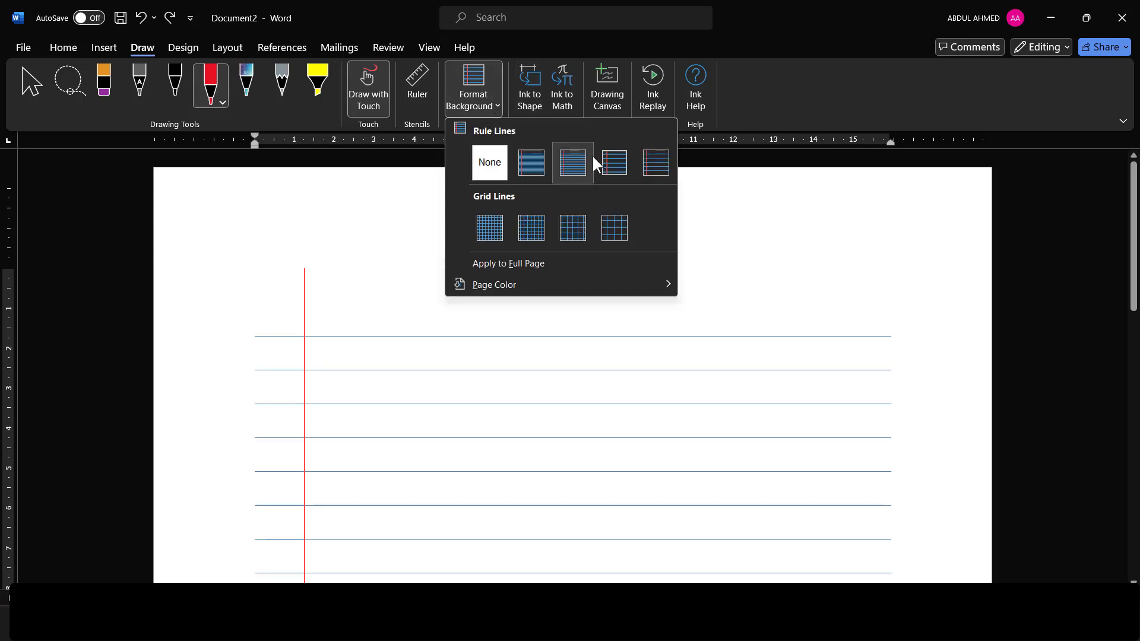
{"action": "left_click", "coordinate": [613, 162]}
{"action": "left_click", "coordinate": [490, 106]}
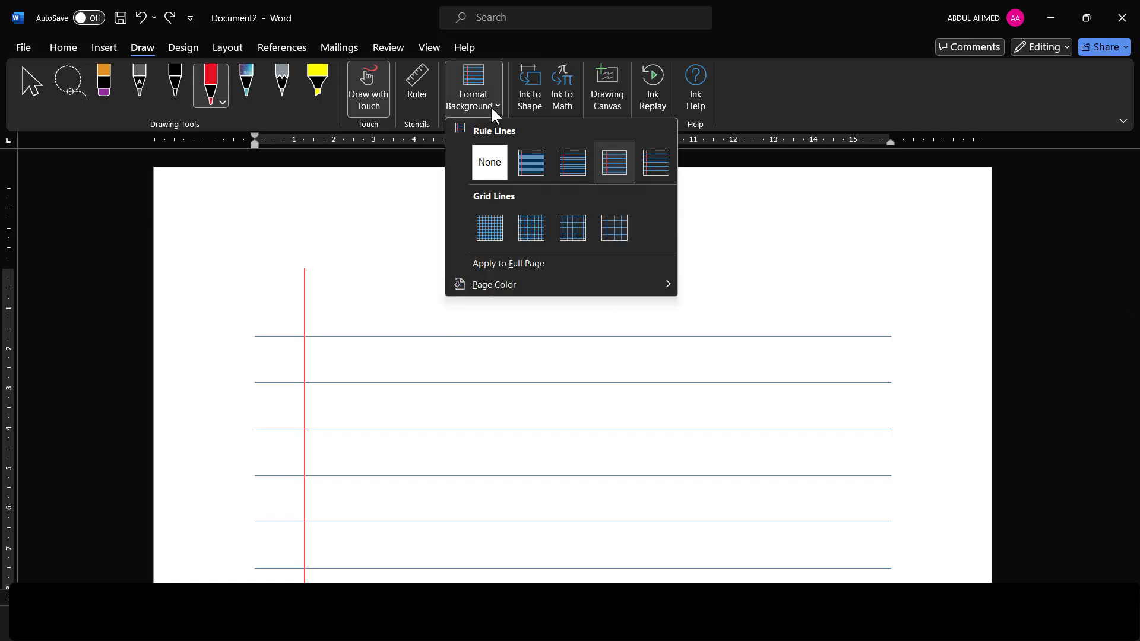
{"action": "left_click", "coordinate": [658, 161]}
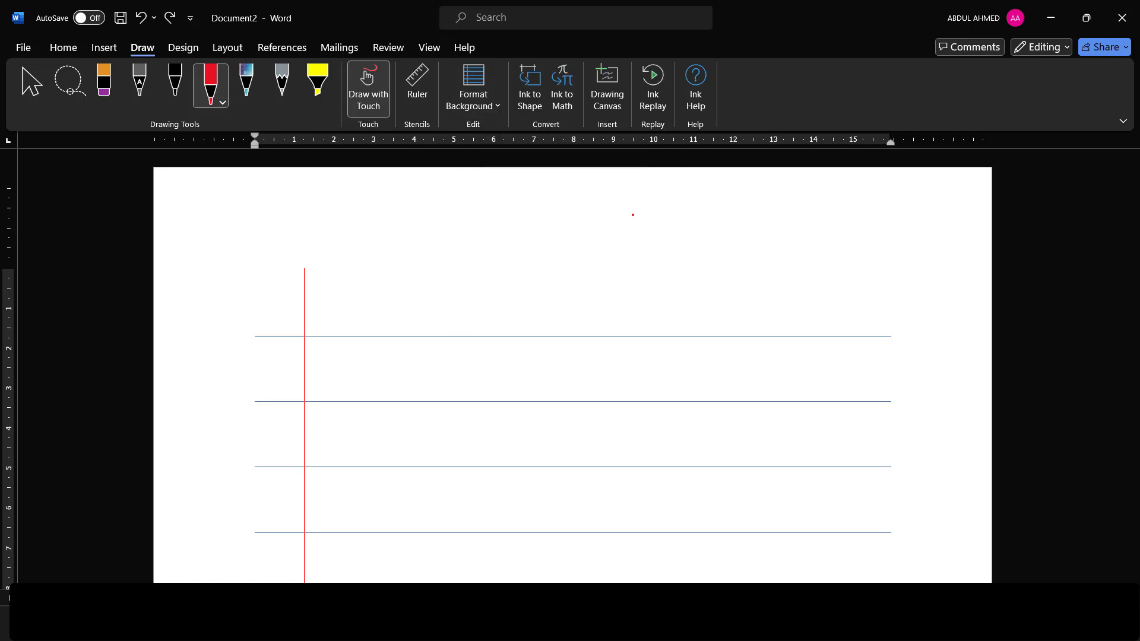
- Try grid-line backgrounds on the page: the smallest grid, the second-smallest grid and the largest grid
{"action": "left_click", "coordinate": [486, 103]}
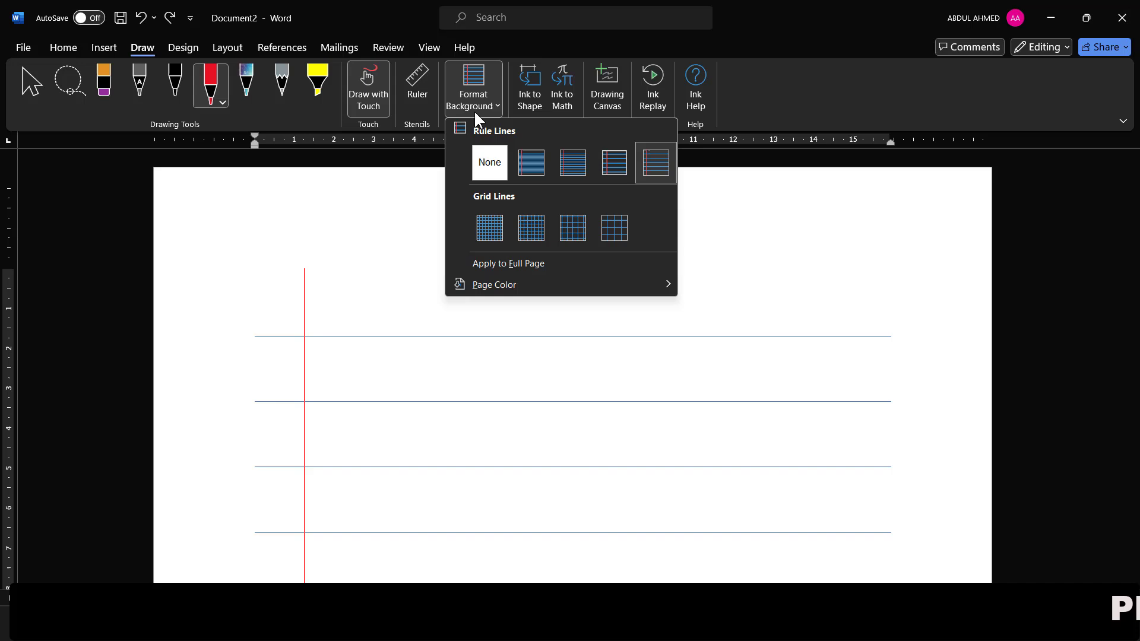
{"action": "left_click", "coordinate": [488, 226]}
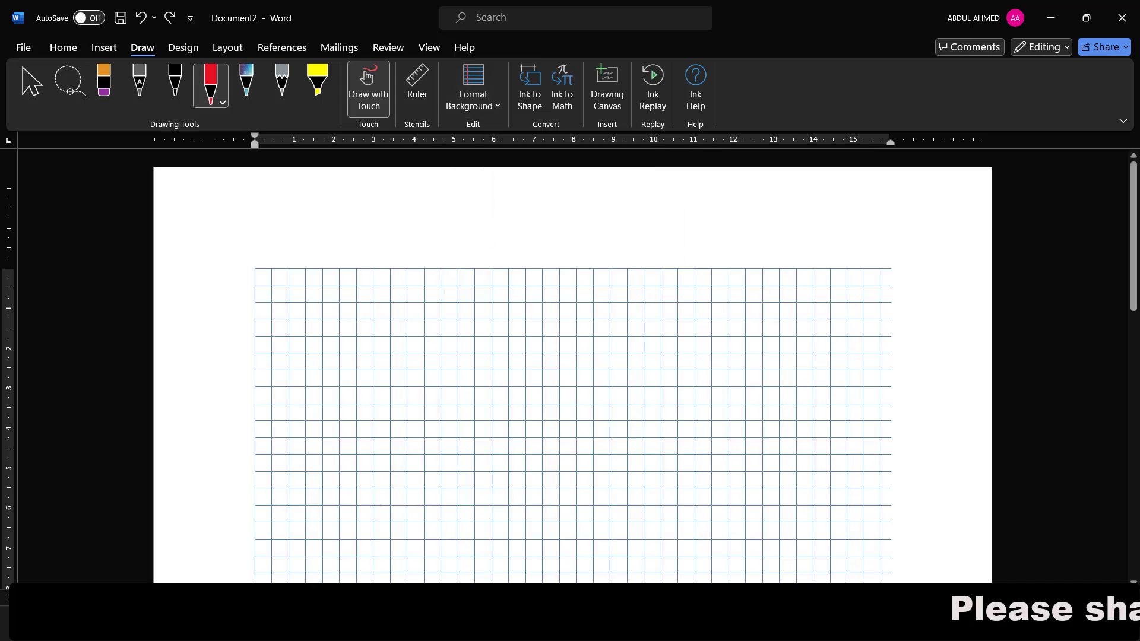
{"action": "left_click", "coordinate": [1137, 431]}
{"action": "left_click_drag", "start_coordinate": [1137, 425], "coordinate": [1134, 267]}
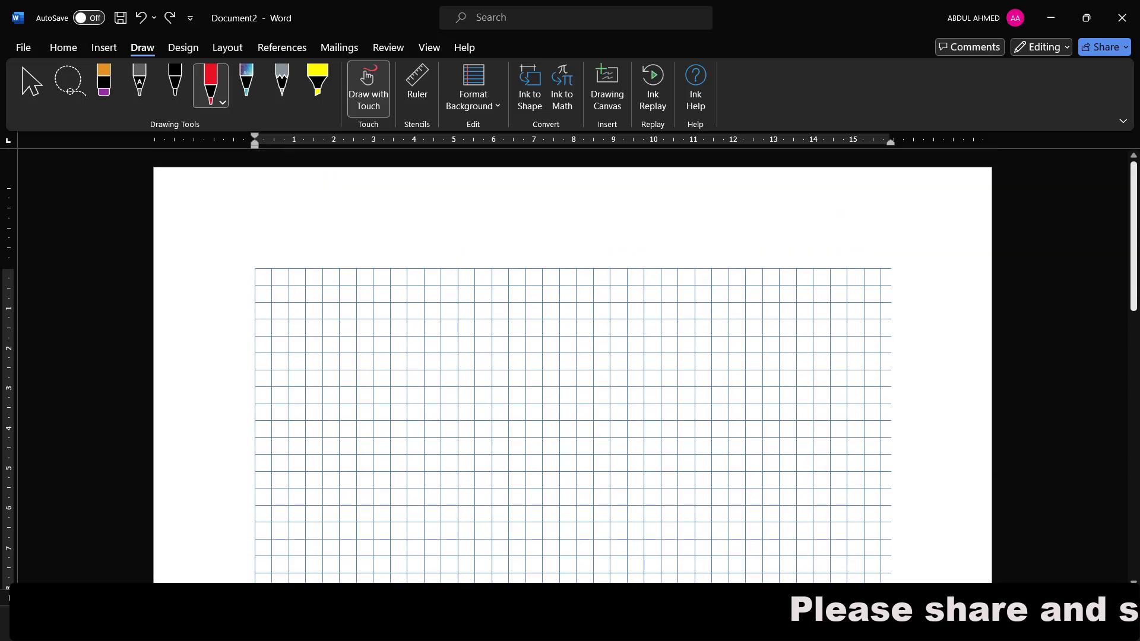
{"action": "left_click", "coordinate": [490, 105]}
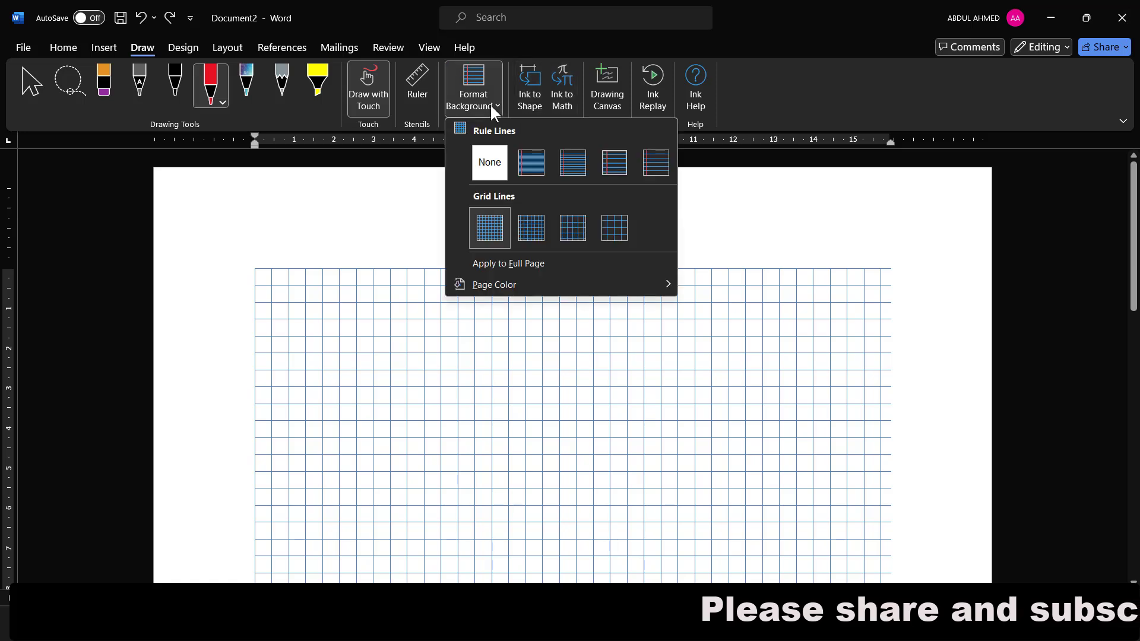
{"action": "left_click", "coordinate": [537, 224]}
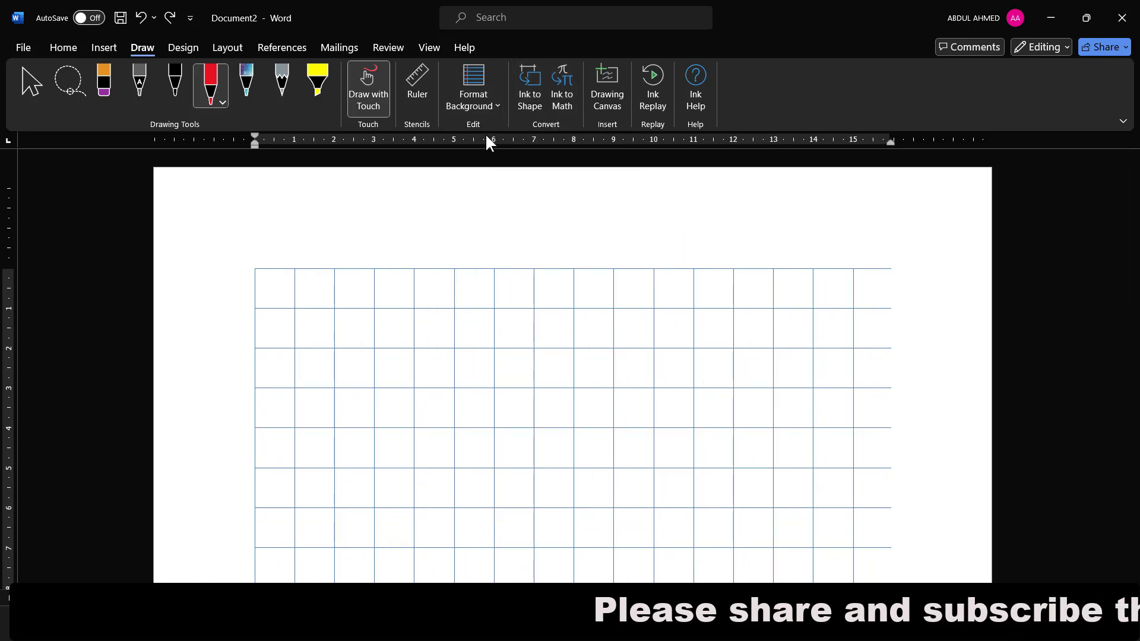
{"action": "left_click", "coordinate": [482, 110]}
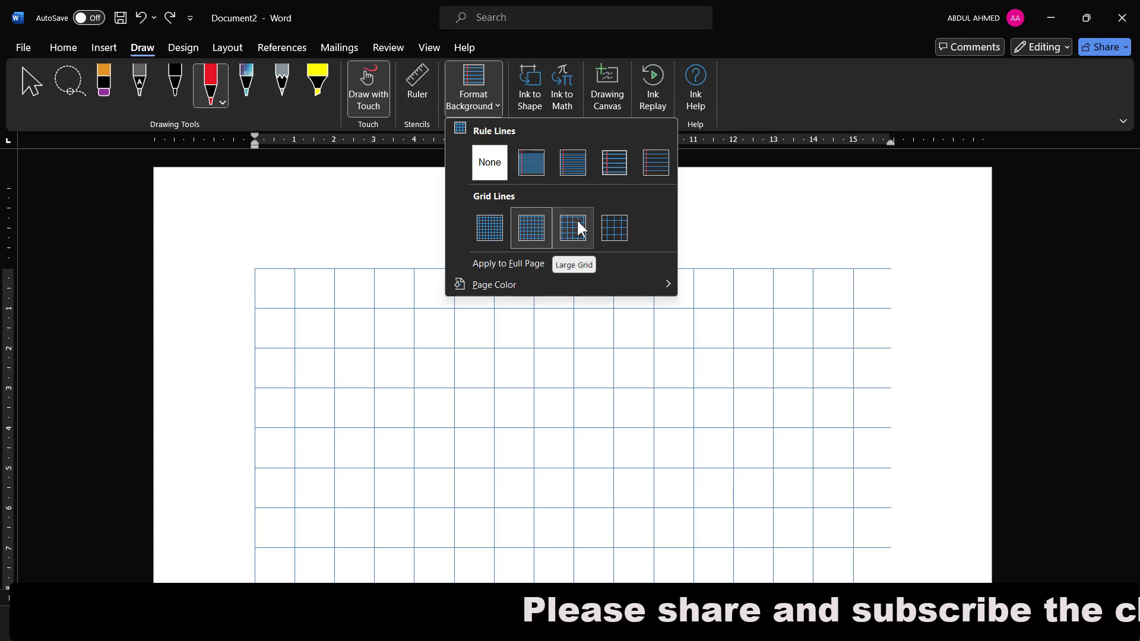
{"action": "left_click", "coordinate": [612, 224]}
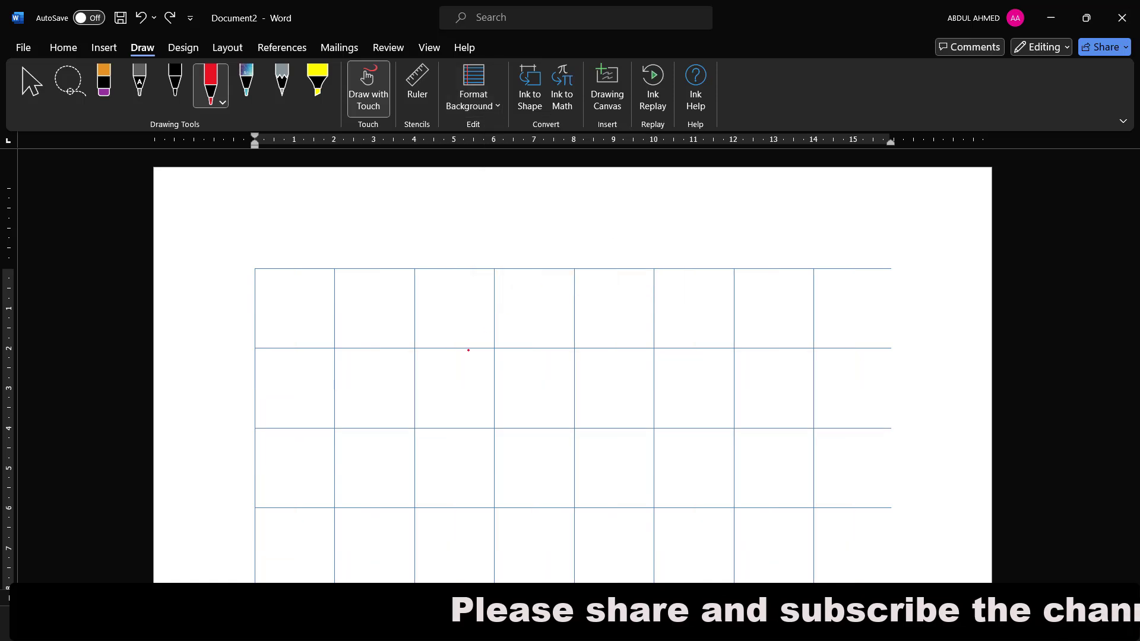
- Apply the background lines to the full page and change them to the narrowest rule lines
{"action": "left_click", "coordinate": [490, 98]}
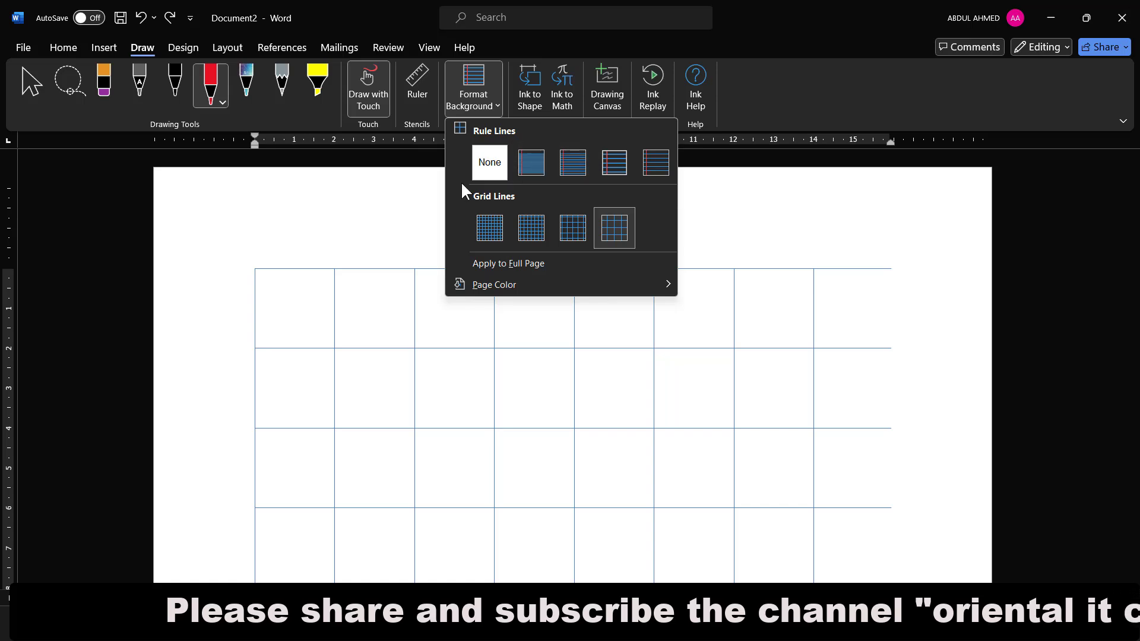
{"action": "left_click", "coordinate": [513, 264]}
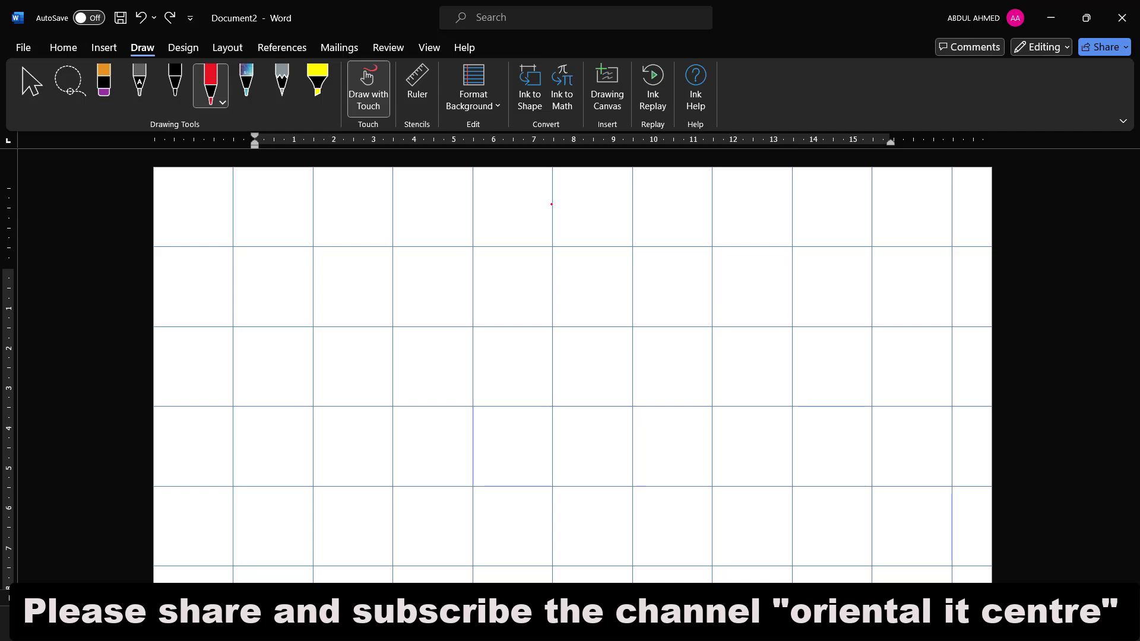
{"action": "left_click", "coordinate": [480, 108]}
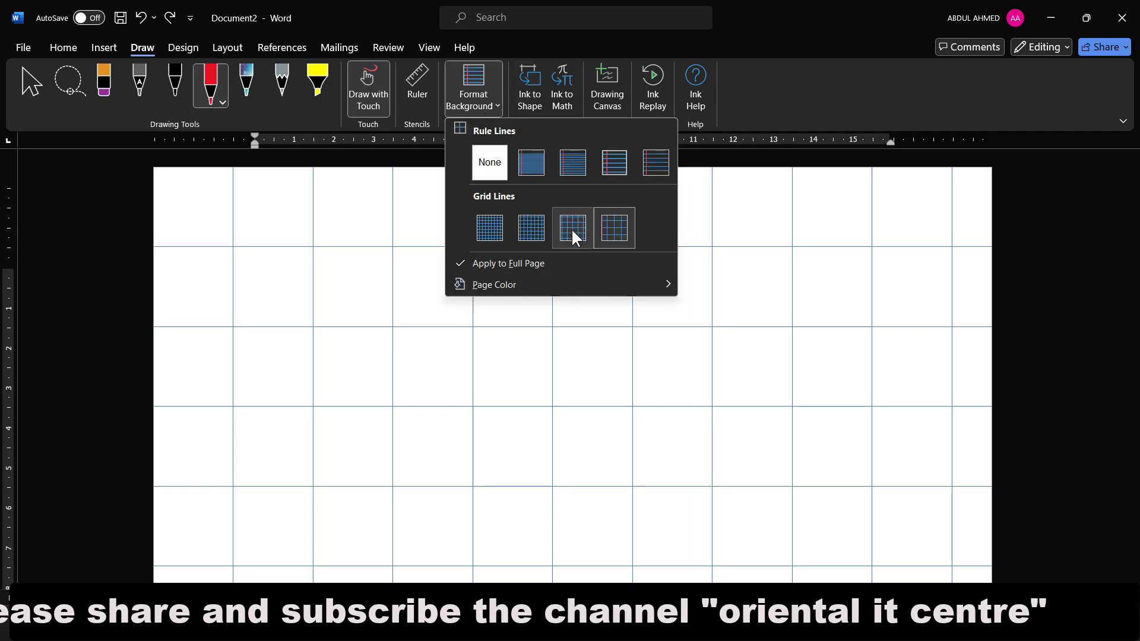
{"action": "left_click", "coordinate": [532, 163]}
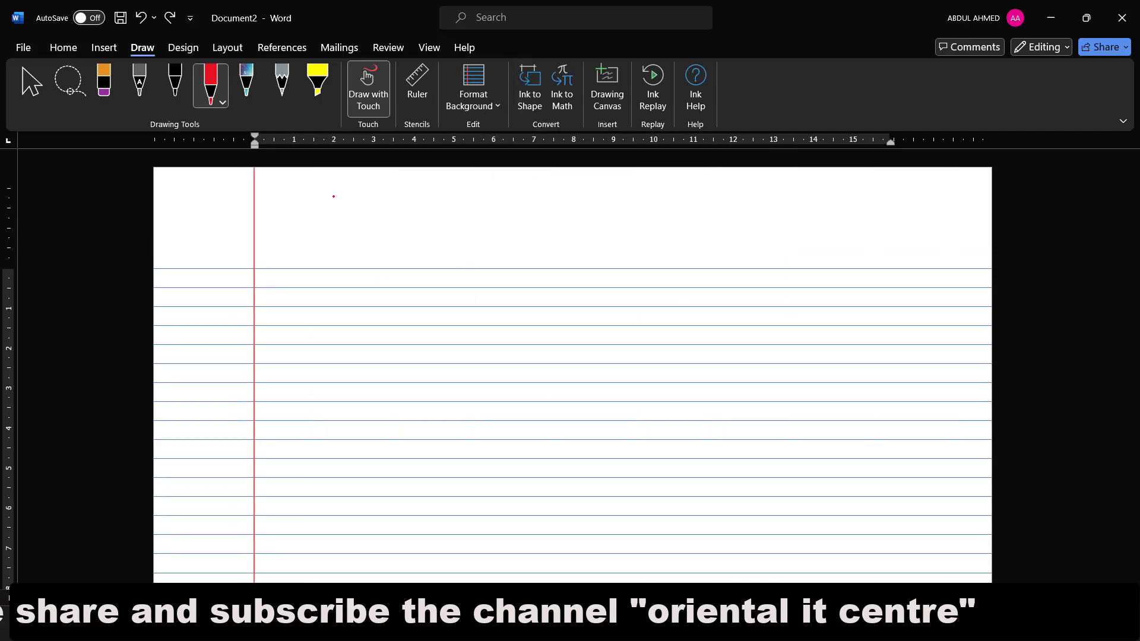
- Set the page color to the lightest blue theme tint and check the ruled page from top to bottom
{"action": "left_click", "coordinate": [485, 108]}
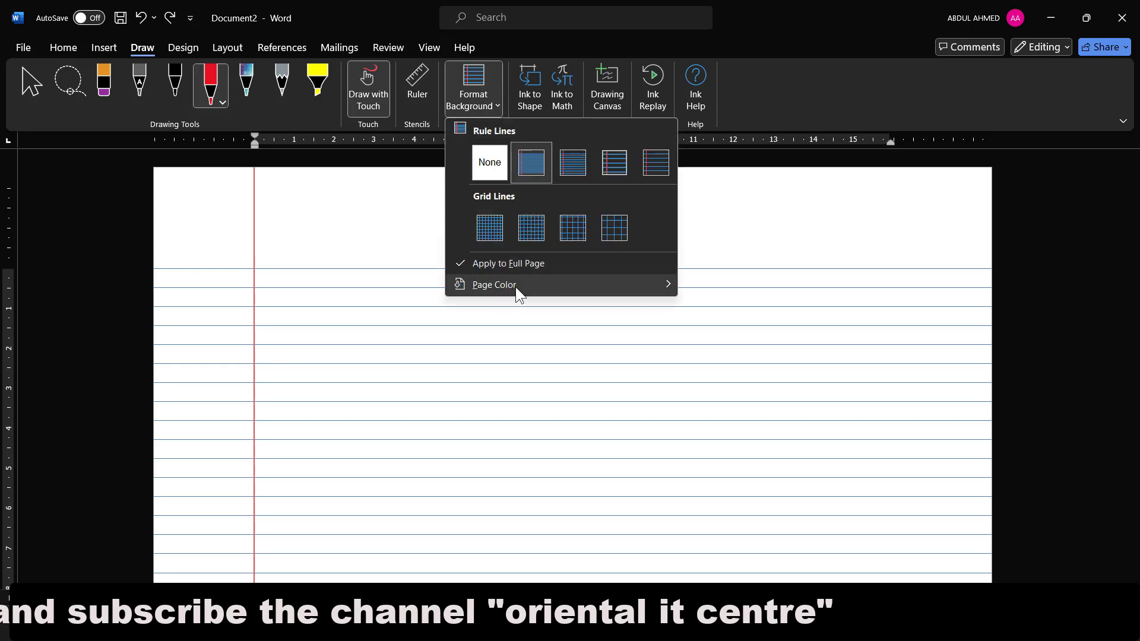
{"action": "mouse_move", "coordinate": [517, 287]}
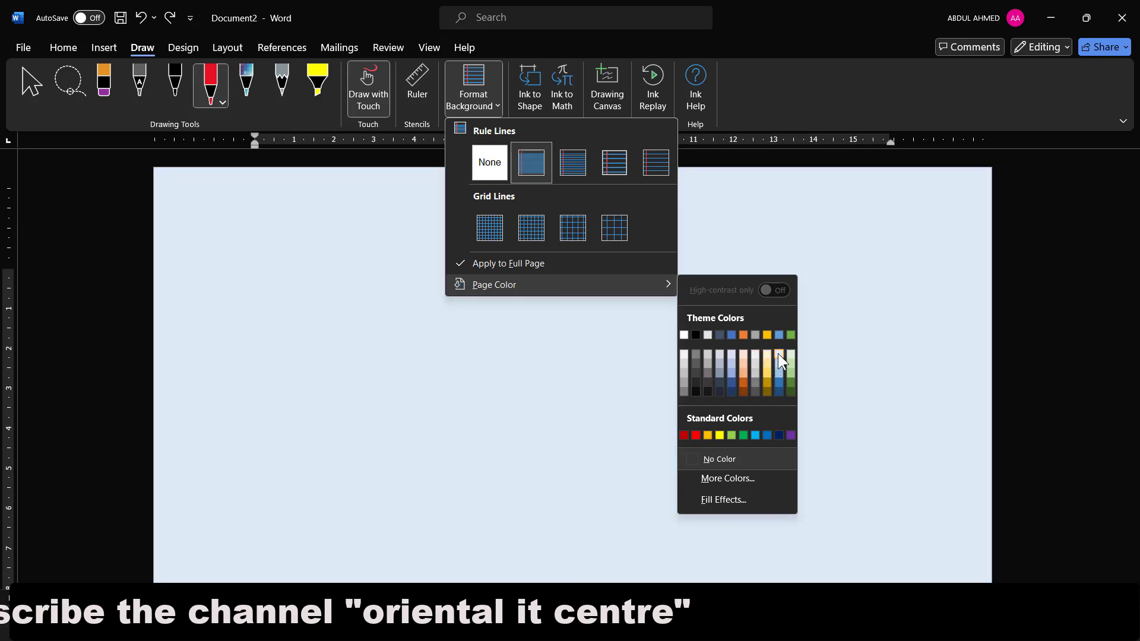
{"action": "left_click", "coordinate": [777, 354]}
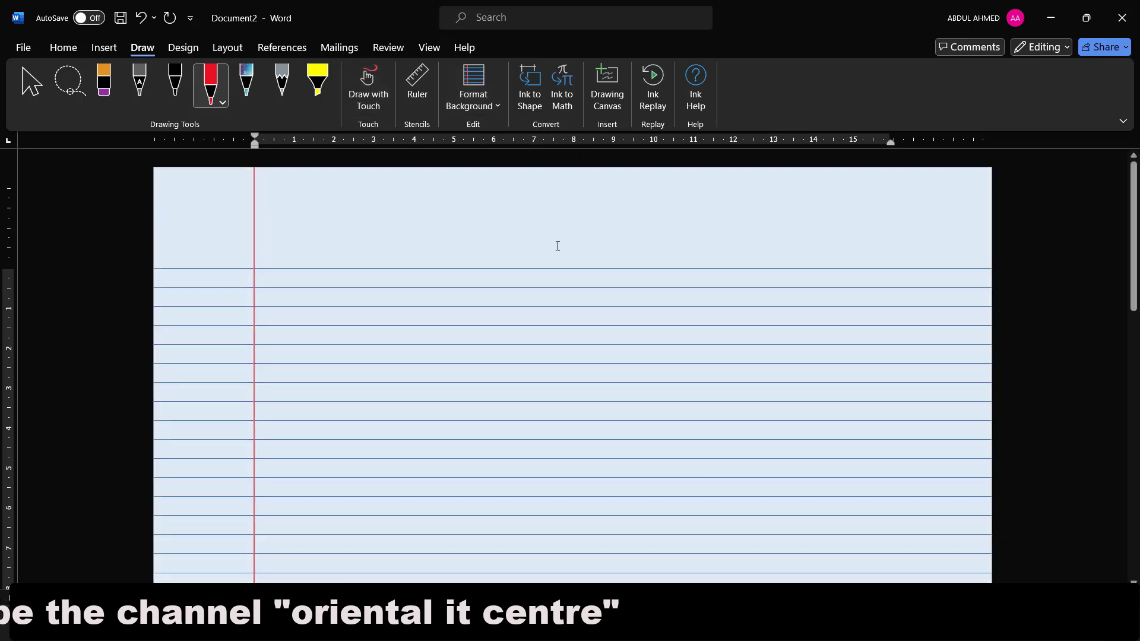
{"action": "scroll", "coordinate": [606, 325], "scroll_direction": "down", "scroll_amount": 8}
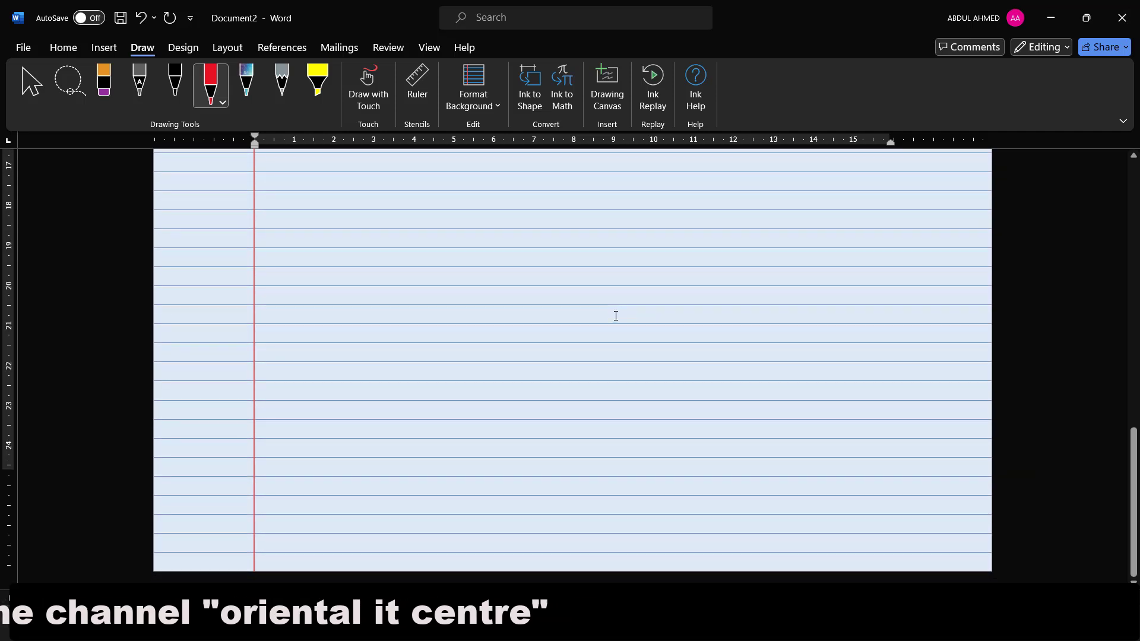
{"action": "scroll", "coordinate": [610, 321], "scroll_direction": "up", "scroll_amount": 8}
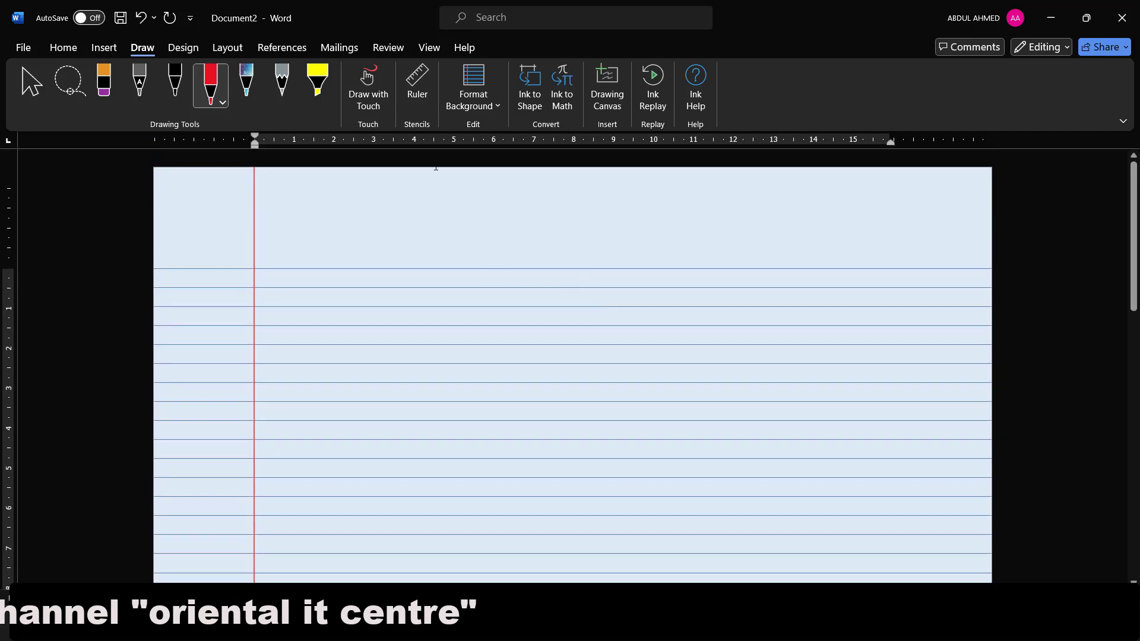
{"action": "left_click", "coordinate": [493, 106]}
{"action": "left_click", "coordinate": [689, 201]}
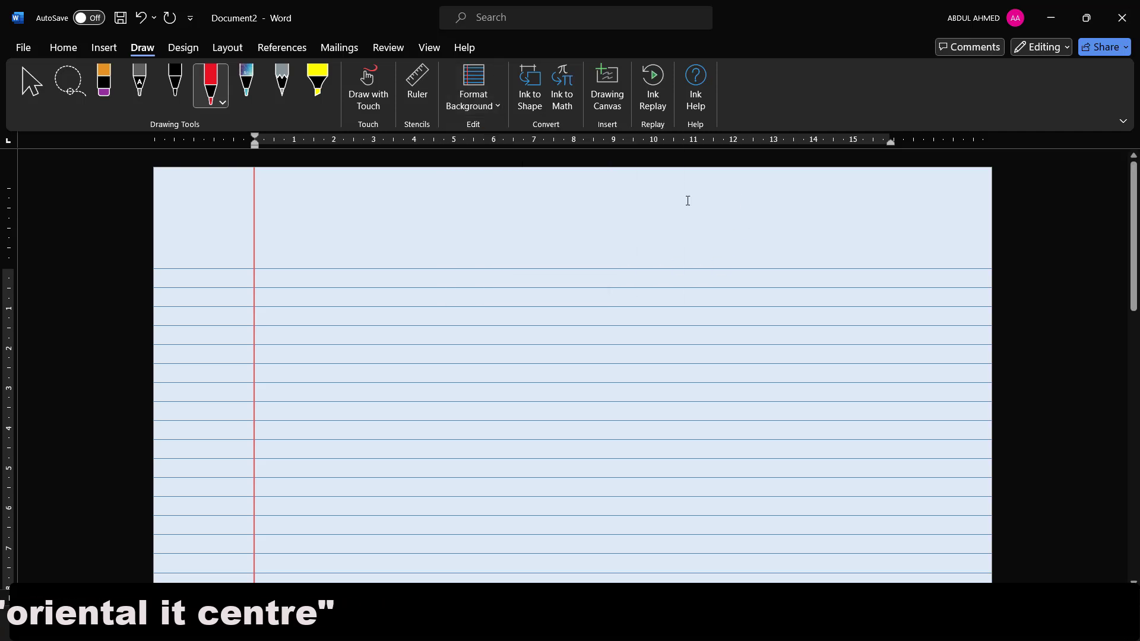
- Turn on Ink to Shape and undo recent edits, including the light blue page color
{"action": "left_click", "coordinate": [528, 96]}
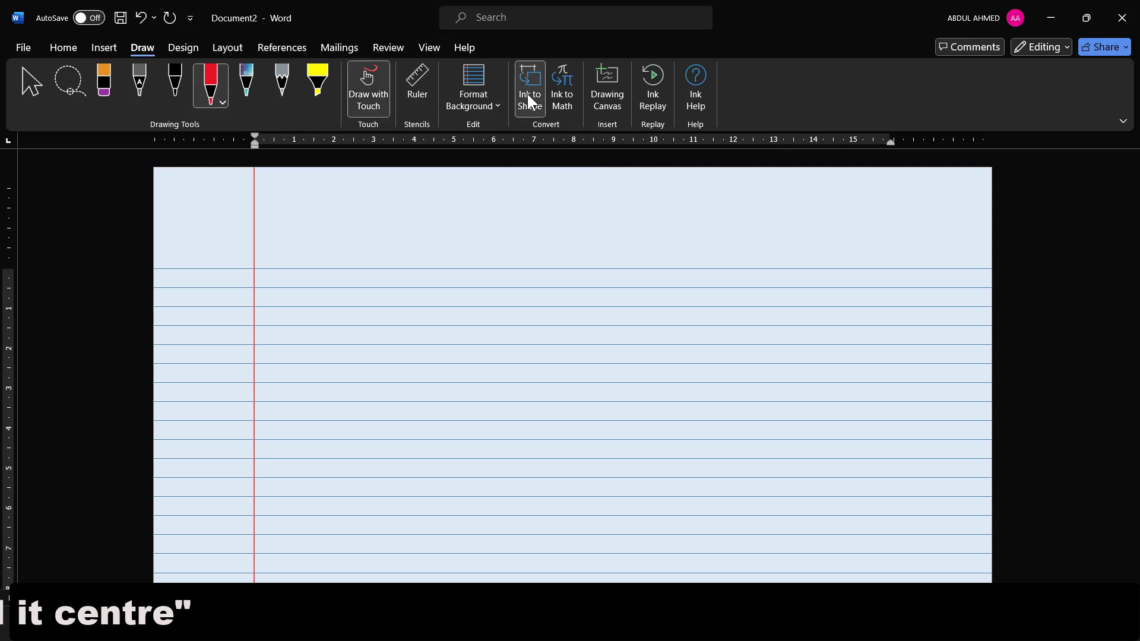
{"action": "left_click", "coordinate": [140, 19]}
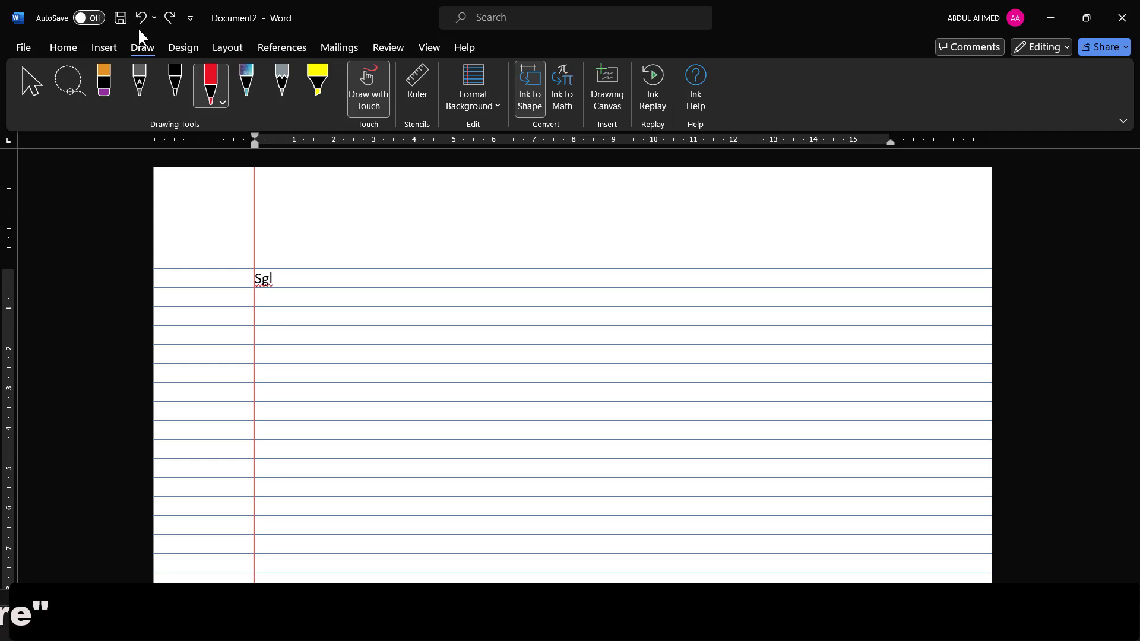
{"action": "left_click", "coordinate": [140, 18]}
- Remove the rule lines from the page background and undo the stray red ink dot
{"action": "left_click", "coordinate": [374, 301]}
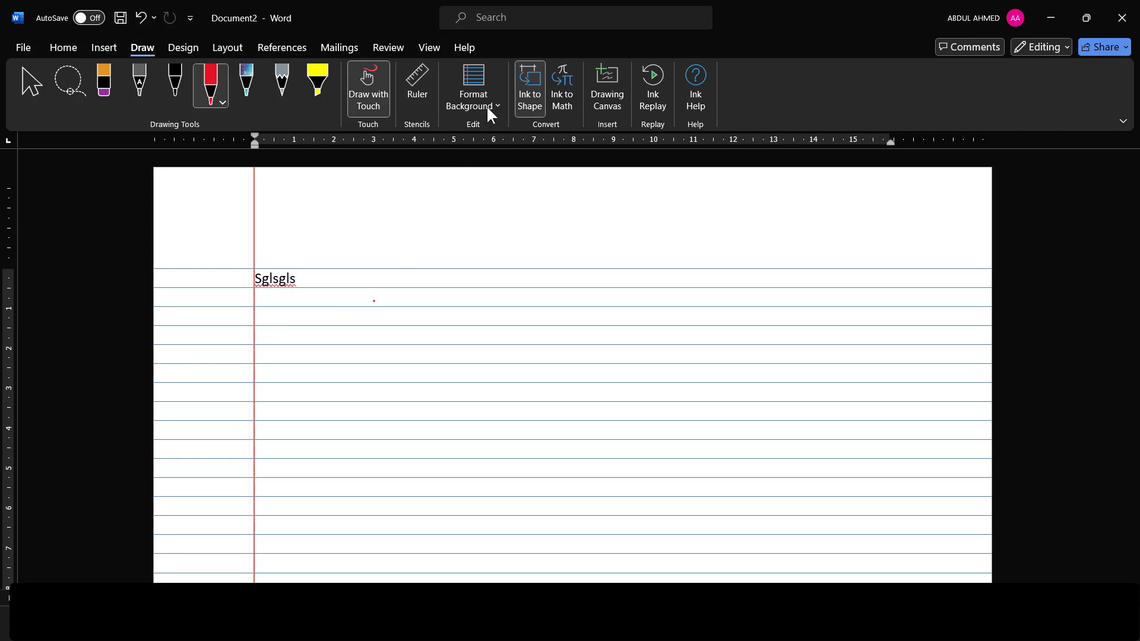
{"action": "left_click", "coordinate": [483, 113]}
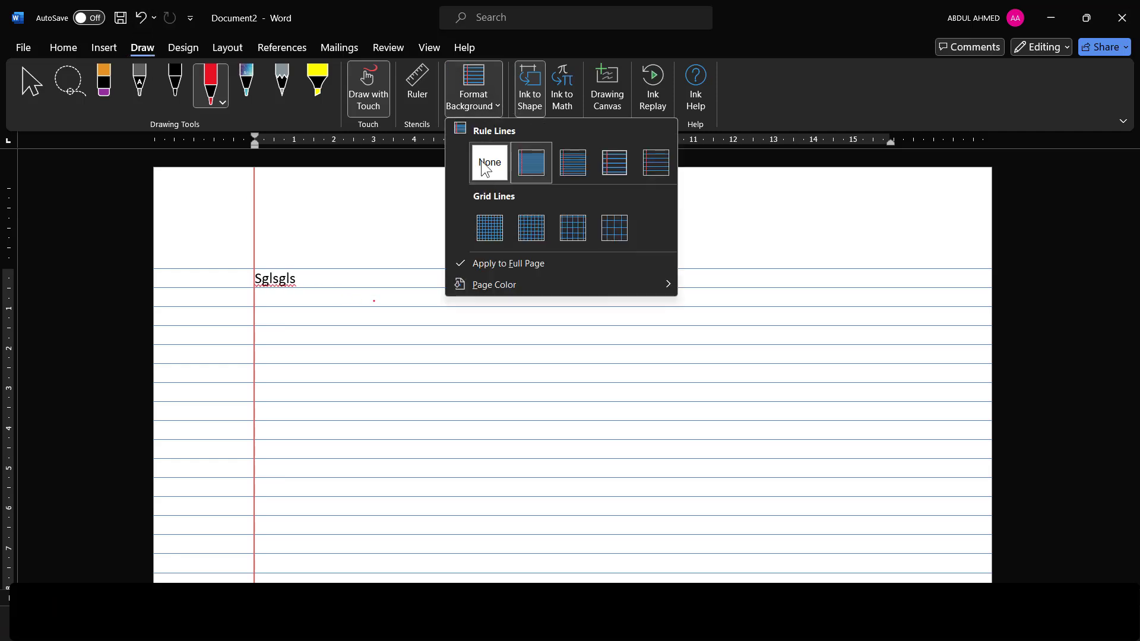
{"action": "left_click", "coordinate": [488, 163]}
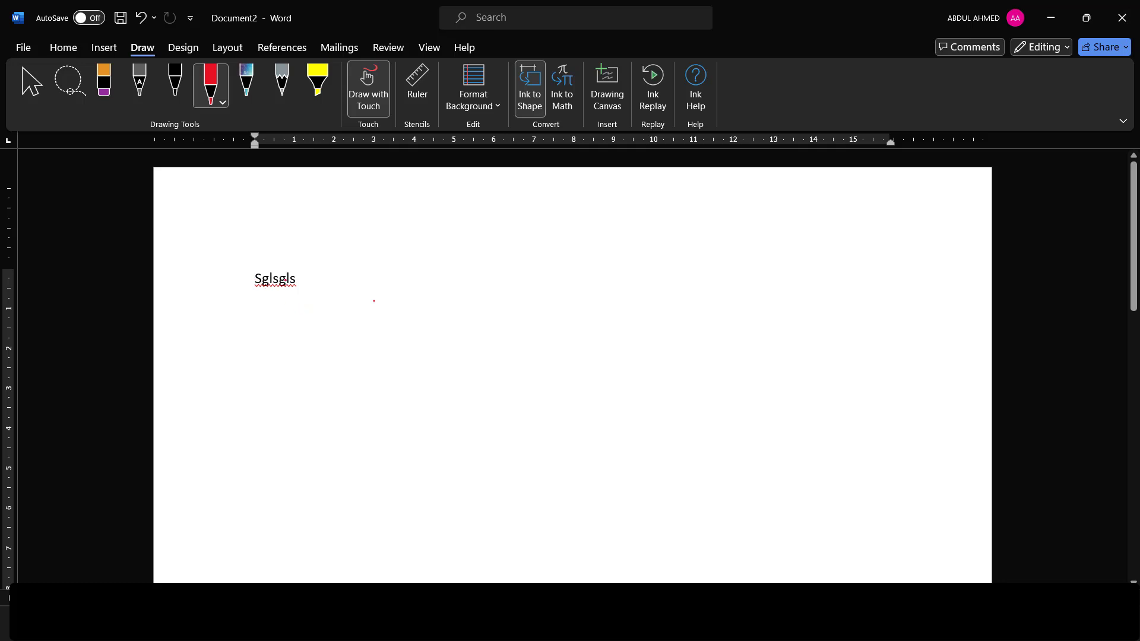
{"action": "left_click", "coordinate": [137, 18]}
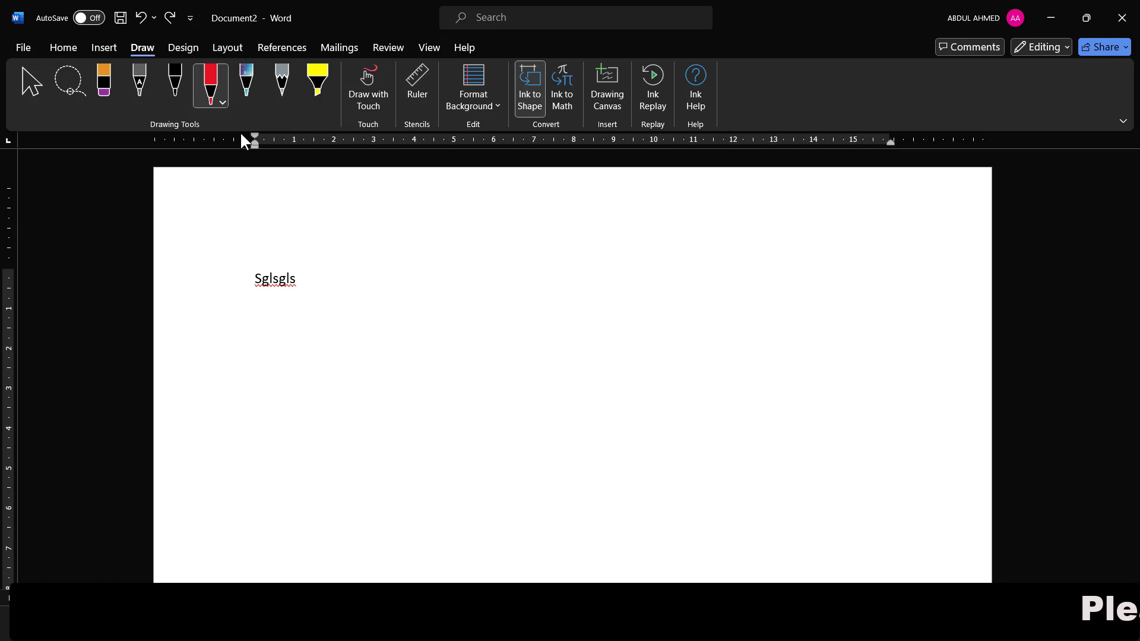
- Delete the text "Sglsgls" from the page
{"action": "key", "text": "BackSpace"}
{"action": "key", "text": "BackSpace"}
{"action": "key", "text": "BackSpace"}
{"action": "key", "text": "BackSpace"}
{"action": "key", "text": "BackSpace"}
{"action": "key", "text": "BackSpace"}
{"action": "key", "text": "BackSpace"}
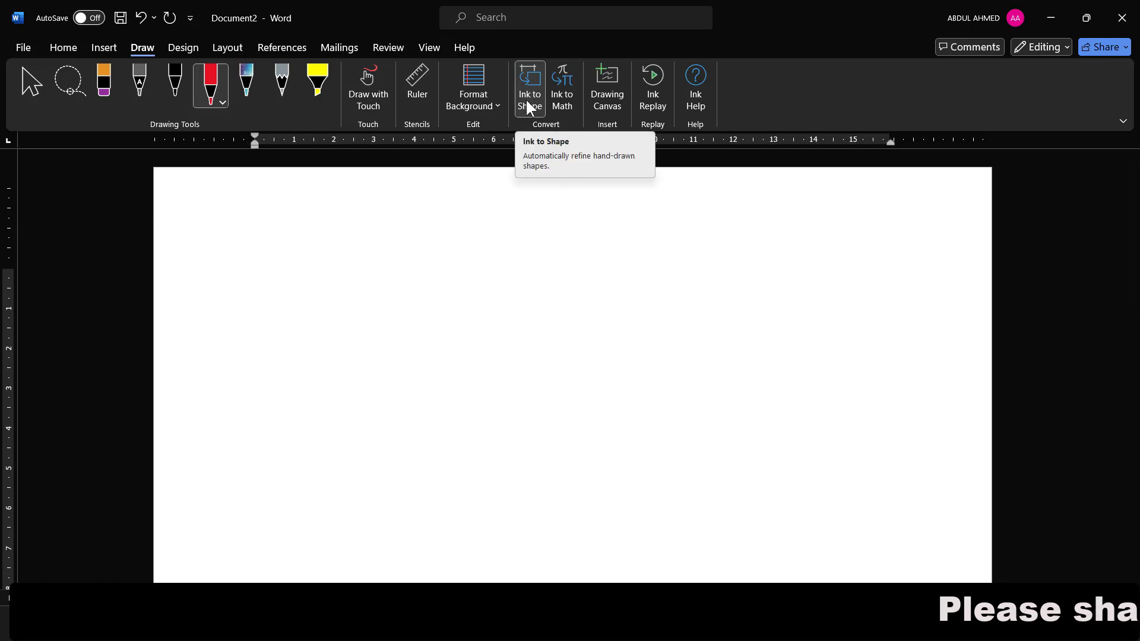
- Change the red pen to the teal textured color and draw a triangle, a rectangle and a parallelogram with Ink to Shape on
{"action": "left_click", "coordinate": [209, 89]}
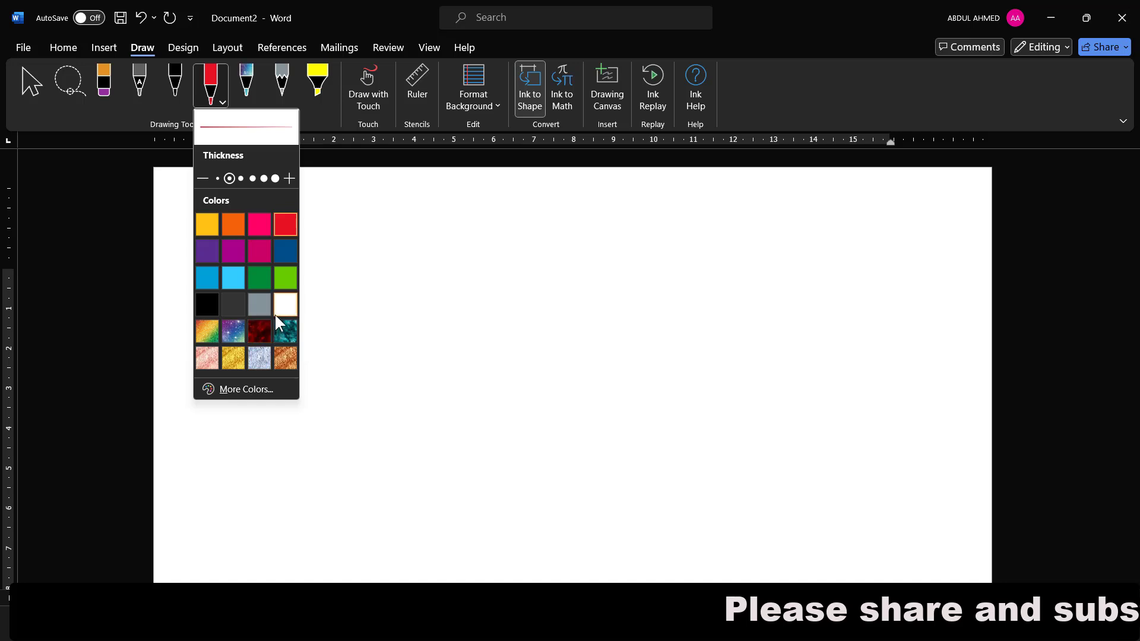
{"action": "left_click", "coordinate": [285, 332]}
{"action": "mouse_move", "coordinate": [458, 297]}
{"action": "left_mouse_down"}
{"action": "mouse_move", "coordinate": [389, 378]}
{"action": "mouse_move", "coordinate": [497, 378]}
{"action": "mouse_move", "coordinate": [507, 354]}
{"action": "mouse_move", "coordinate": [464, 306]}
{"action": "left_mouse_up"}
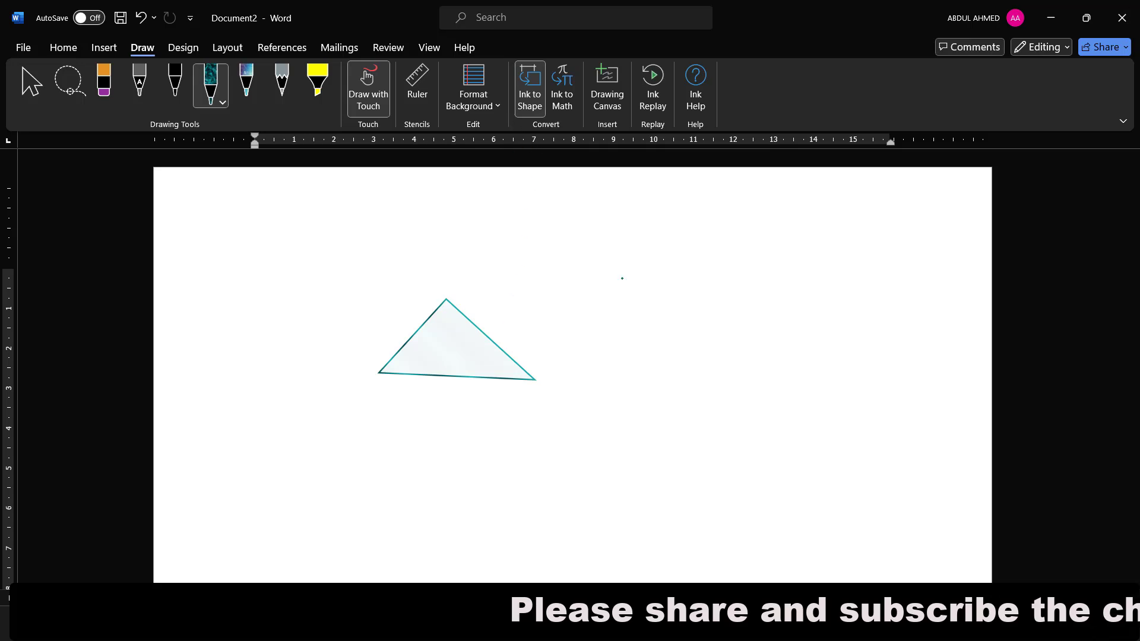
{"action": "mouse_move", "coordinate": [633, 263]}
{"action": "left_mouse_down"}
{"action": "mouse_move", "coordinate": [622, 345]}
{"action": "mouse_move", "coordinate": [759, 319]}
{"action": "mouse_move", "coordinate": [748, 267]}
{"action": "mouse_move", "coordinate": [626, 263]}
{"action": "left_mouse_up"}
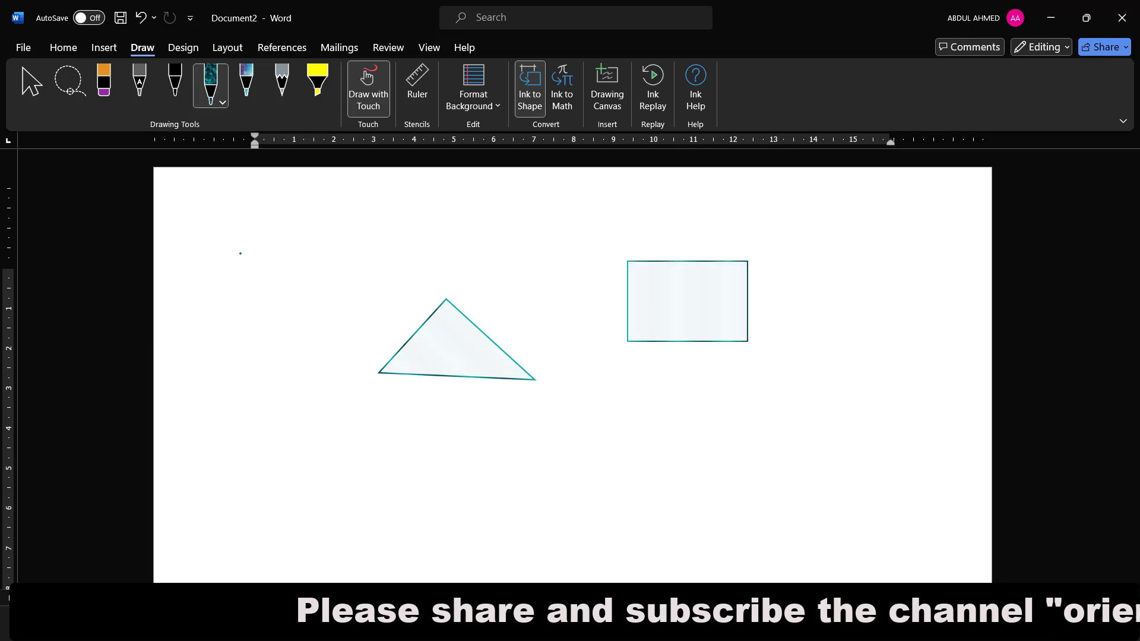
{"action": "mouse_move", "coordinate": [241, 253]}
{"action": "left_mouse_down"}
{"action": "mouse_move", "coordinate": [215, 328]}
{"action": "mouse_move", "coordinate": [306, 291]}
{"action": "mouse_move", "coordinate": [240, 254]}
{"action": "left_mouse_up"}
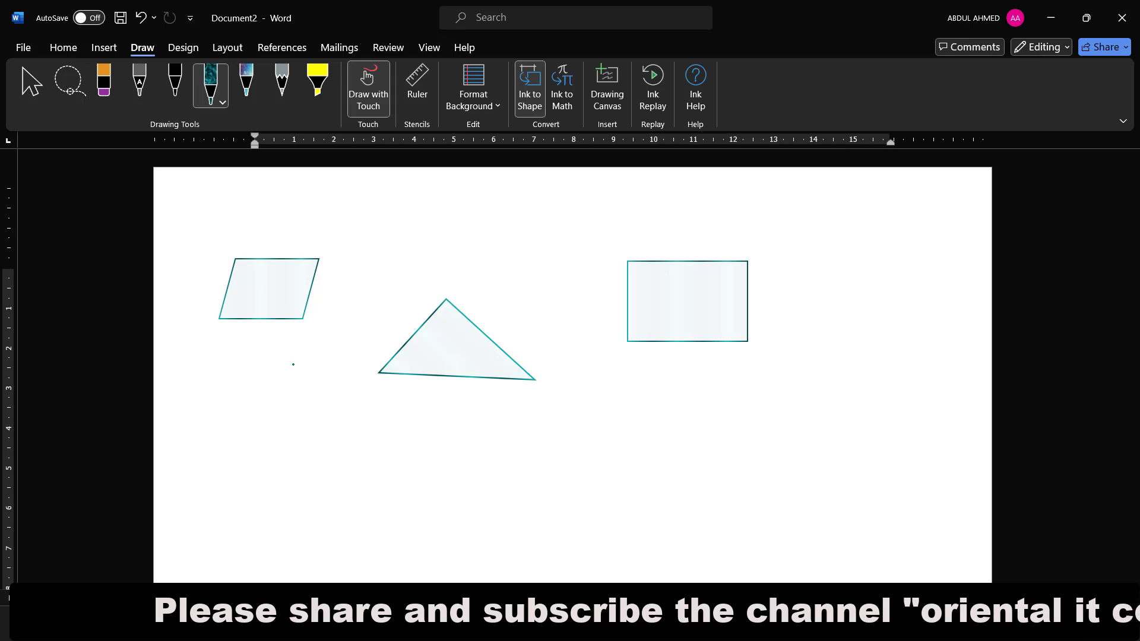
- Handwrite A² Sinθ with Ink to Math, insert the recognized equation and move the parallelogram off it
{"action": "left_click", "coordinate": [561, 108]}
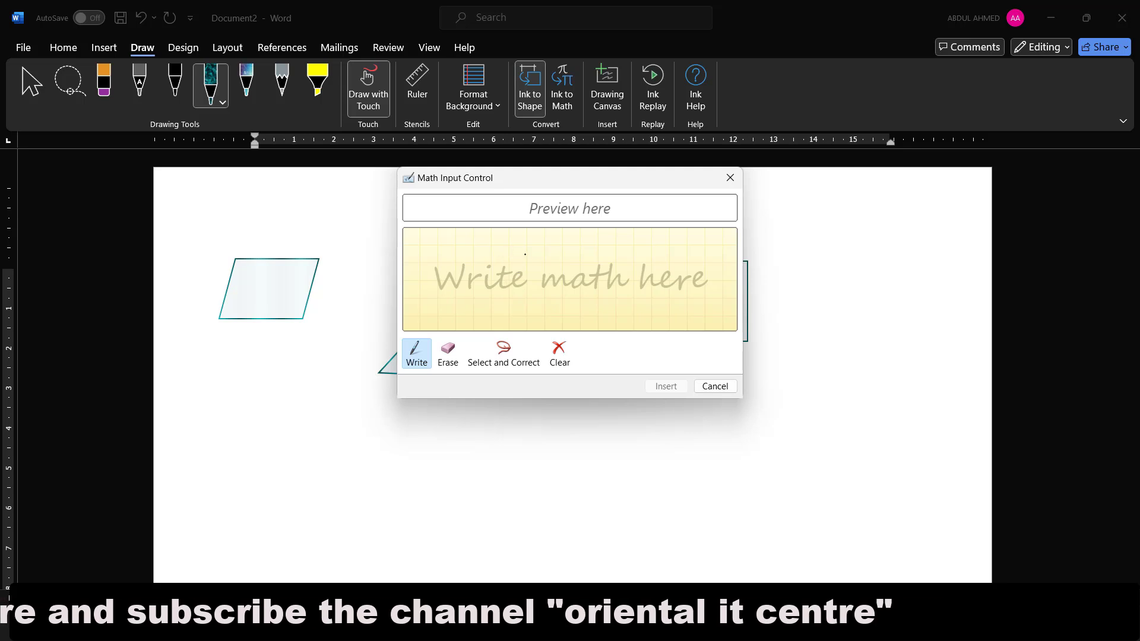
{"action": "left_click_drag", "start_coordinate": [513, 252], "coordinate": [509, 294]}
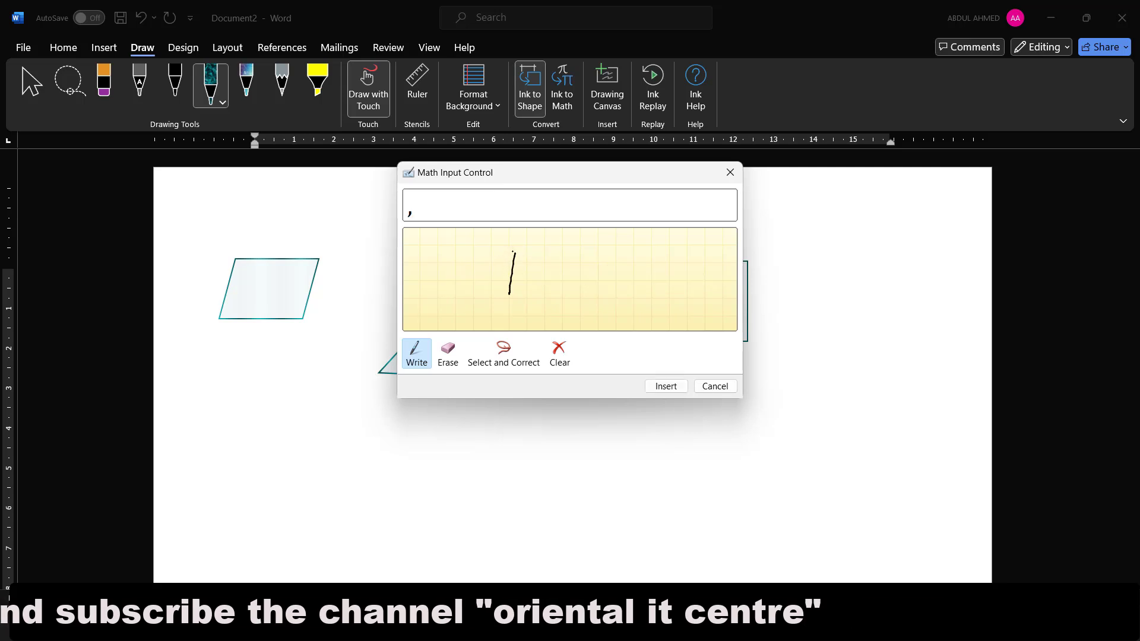
{"action": "left_click_drag", "start_coordinate": [514, 251], "coordinate": [521, 290]}
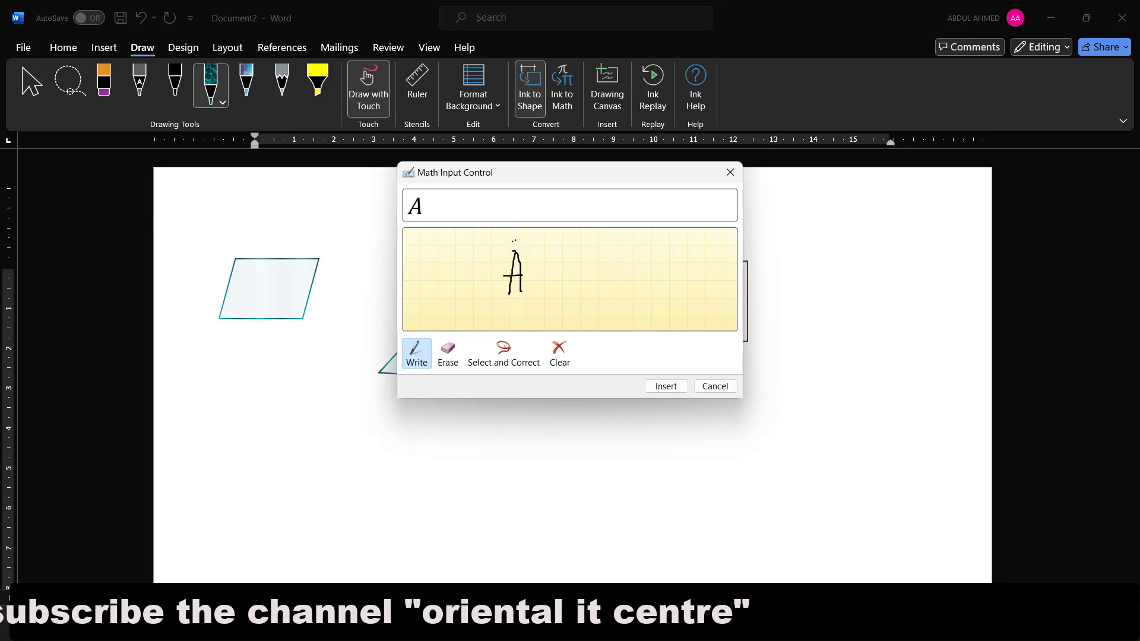
{"action": "left_click_drag", "start_coordinate": [512, 241], "coordinate": [541, 248]}
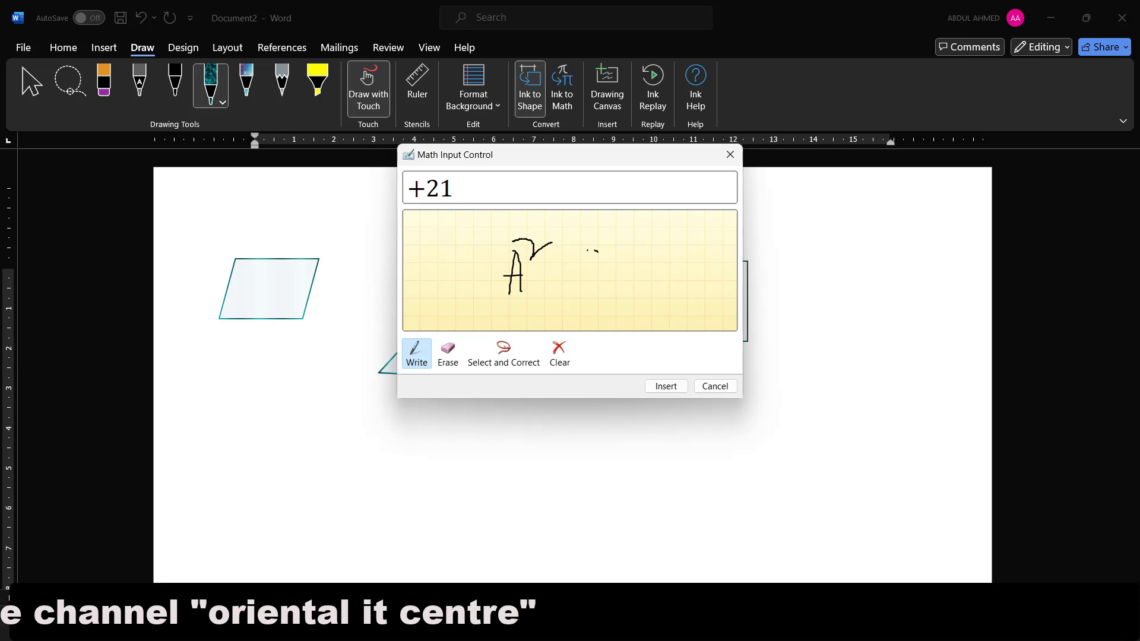
{"action": "mouse_move", "coordinate": [596, 251]}
{"action": "left_mouse_down"}
{"action": "mouse_move", "coordinate": [606, 294]}
{"action": "mouse_move", "coordinate": [677, 279]}
{"action": "mouse_move", "coordinate": [686, 262]}
{"action": "left_mouse_up"}
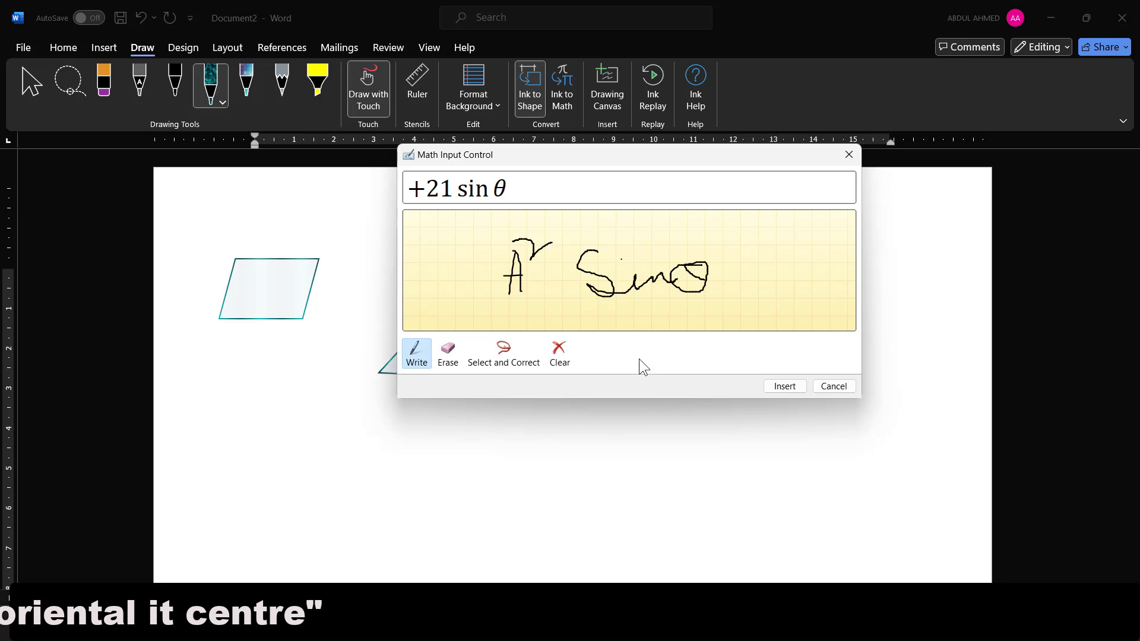
{"action": "left_click", "coordinate": [784, 386]}
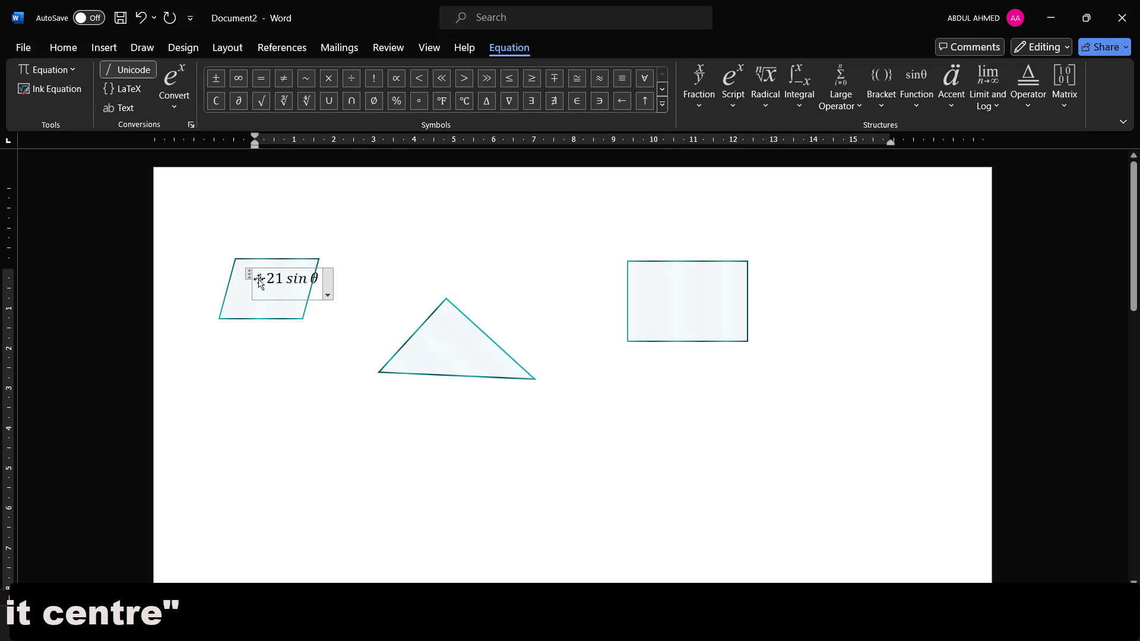
{"action": "left_click_drag", "start_coordinate": [267, 292], "coordinate": [403, 279]}
{"action": "left_click", "coordinate": [326, 363]}
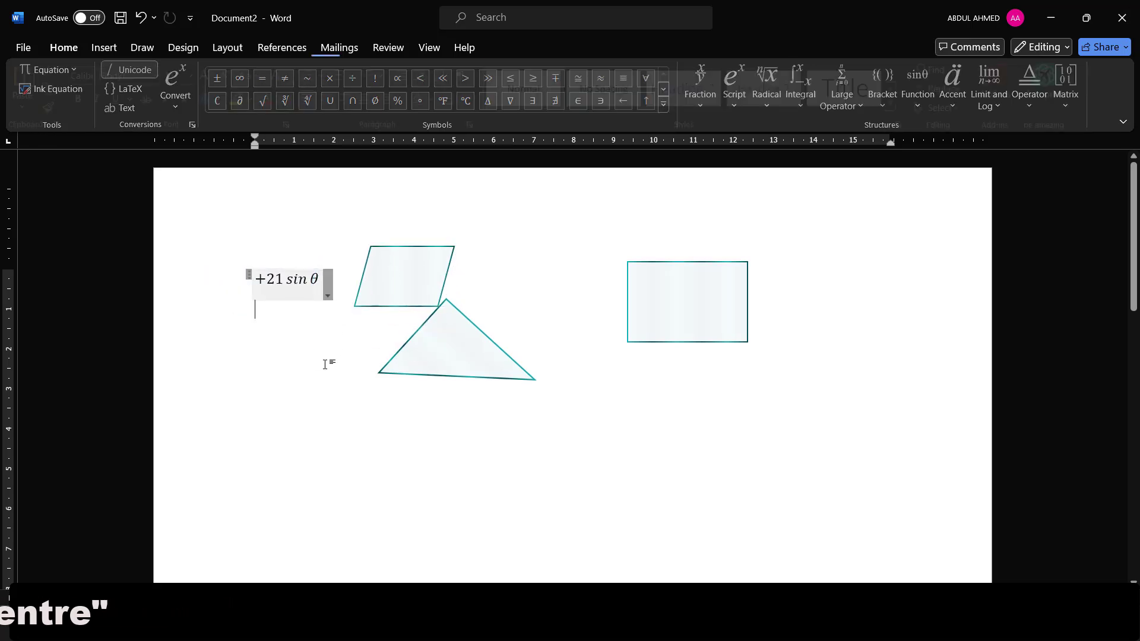
- Insert a drawing canvas below the equation
{"action": "left_click", "coordinate": [140, 47]}
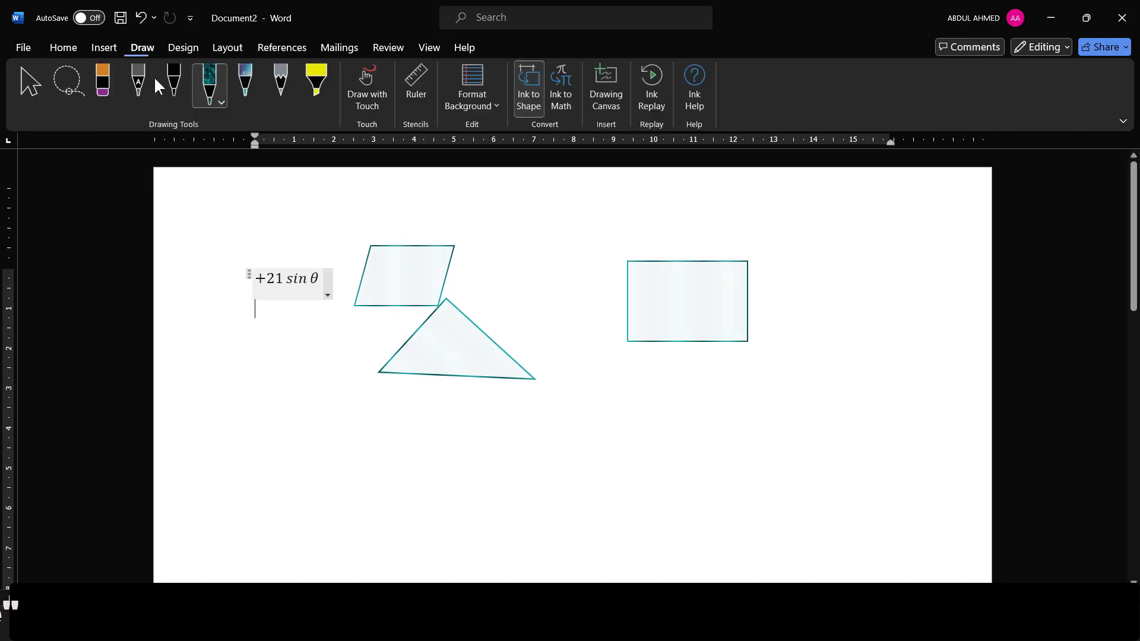
{"action": "left_click", "coordinate": [607, 89]}
{"action": "scroll", "coordinate": [451, 426], "scroll_direction": "down", "scroll_amount": 1}
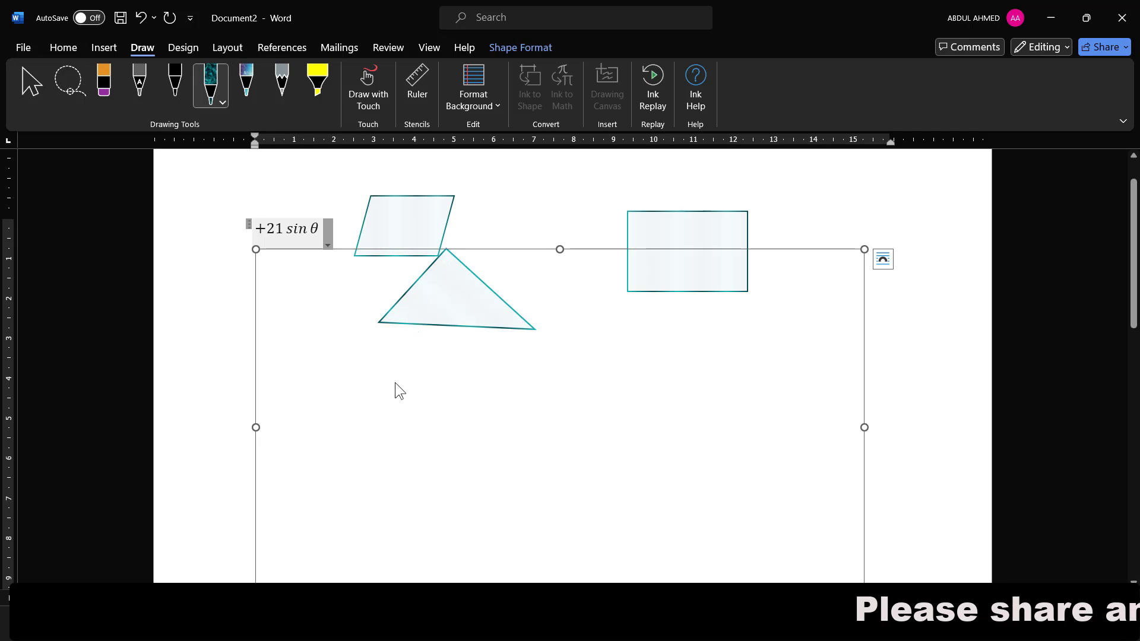
- Draw a rounded loop and a letter A on the canvas with the galaxy pen, and run Ink Replay
{"action": "left_click", "coordinate": [244, 84]}
{"action": "left_click_drag", "start_coordinate": [360, 370], "coordinate": [361, 398]}
{"action": "mouse_move", "coordinate": [382, 440]}
{"action": "left_mouse_down"}
{"action": "mouse_move", "coordinate": [410, 373]}
{"action": "mouse_move", "coordinate": [359, 381]}
{"action": "left_mouse_up"}
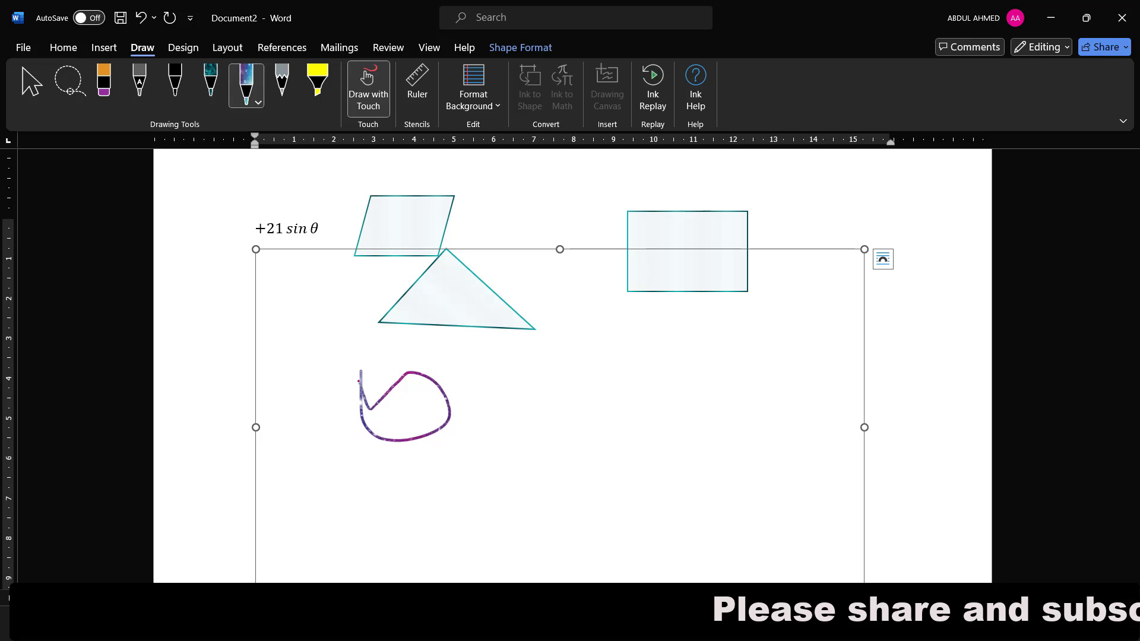
{"action": "left_click_drag", "start_coordinate": [526, 360], "coordinate": [503, 437]}
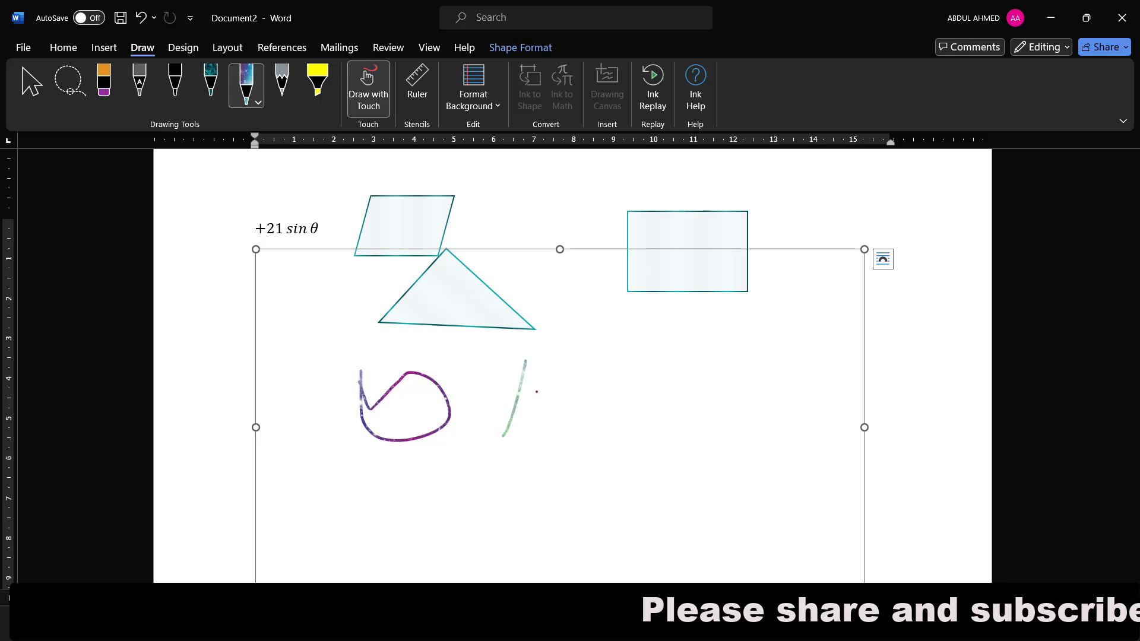
{"action": "mouse_move", "coordinate": [525, 361]}
{"action": "left_mouse_down"}
{"action": "mouse_move", "coordinate": [552, 424]}
{"action": "mouse_move", "coordinate": [560, 399]}
{"action": "left_mouse_up"}
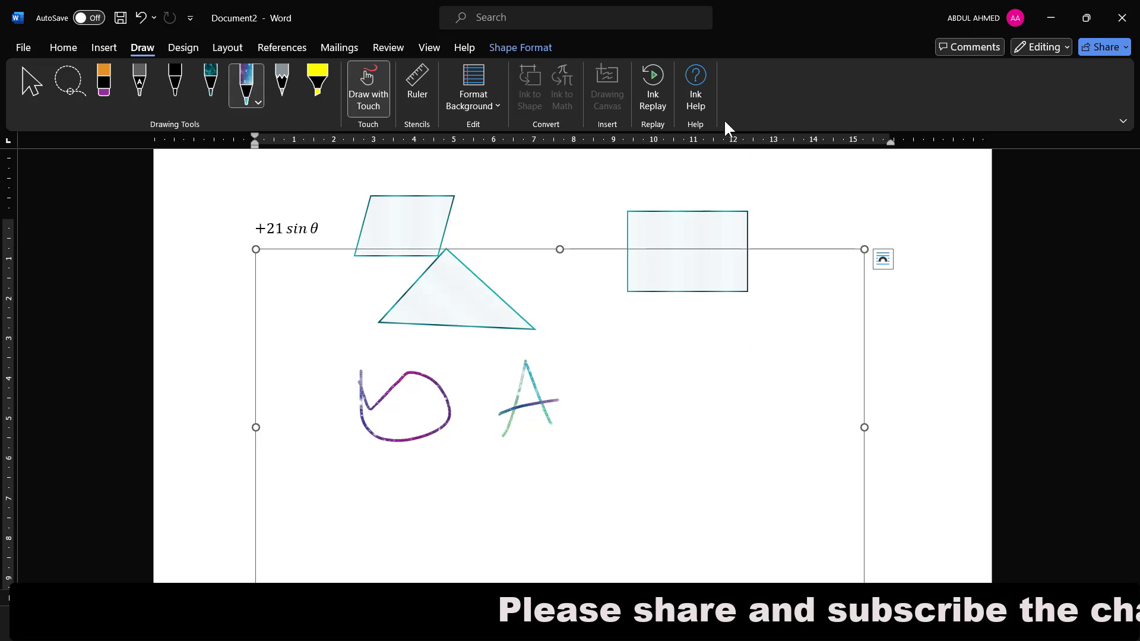
{"action": "left_click", "coordinate": [658, 75]}
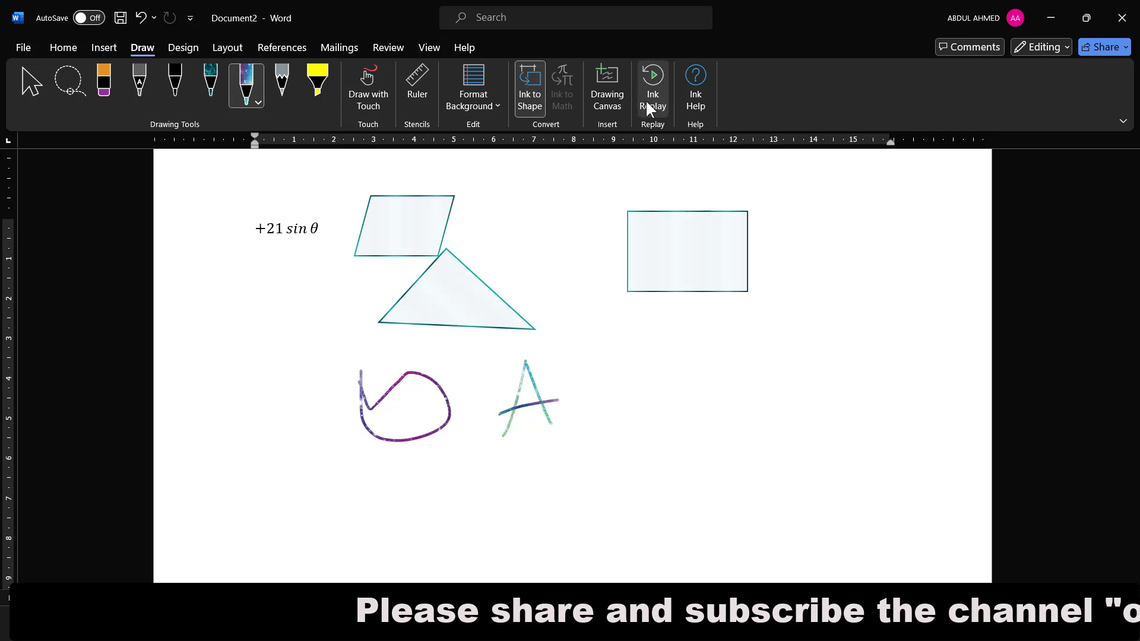
- Change the galaxy pen to the gold glitter color and draw a long cursive scribble beside the letter A
{"action": "left_click", "coordinate": [241, 88]}
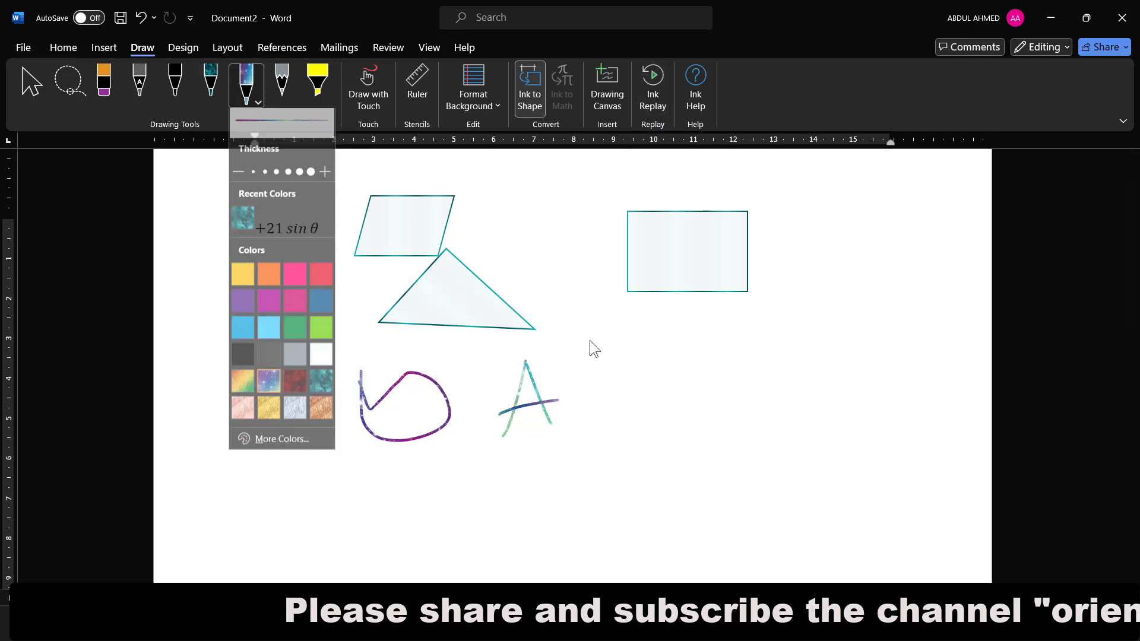
{"action": "left_click", "coordinate": [300, 356]}
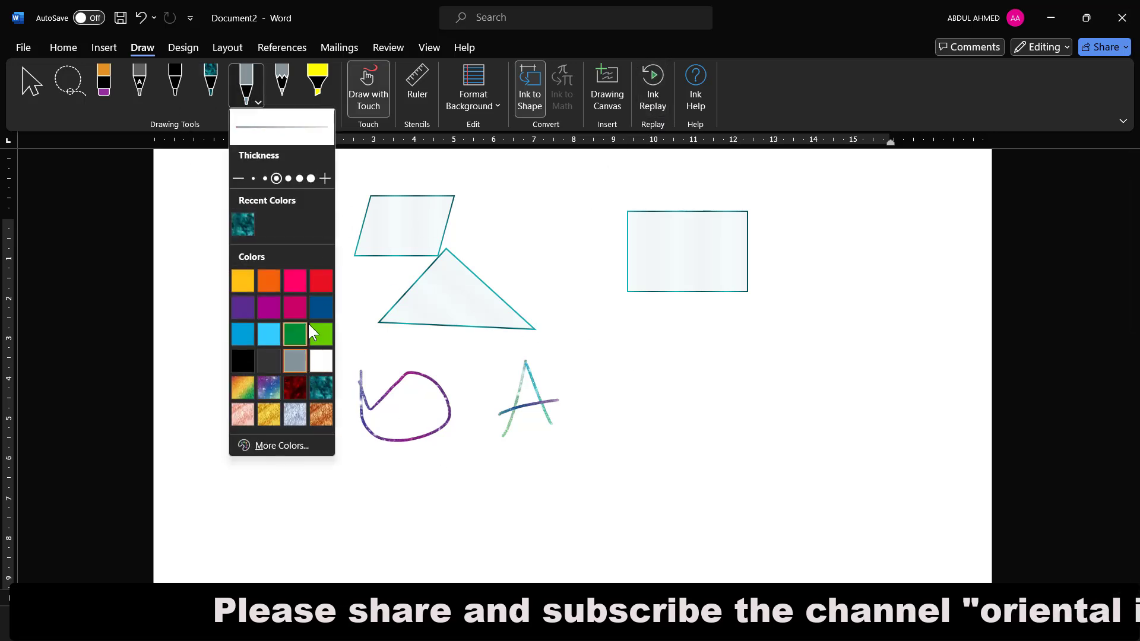
{"action": "left_click", "coordinate": [264, 415]}
{"action": "mouse_move", "coordinate": [694, 359]}
{"action": "left_mouse_down"}
{"action": "mouse_move", "coordinate": [647, 374]}
{"action": "mouse_move", "coordinate": [697, 404]}
{"action": "mouse_move", "coordinate": [784, 386]}
{"action": "mouse_move", "coordinate": [795, 433]}
{"action": "mouse_move", "coordinate": [933, 392]}
{"action": "left_mouse_up"}
{"action": "left_click", "coordinate": [726, 382]}
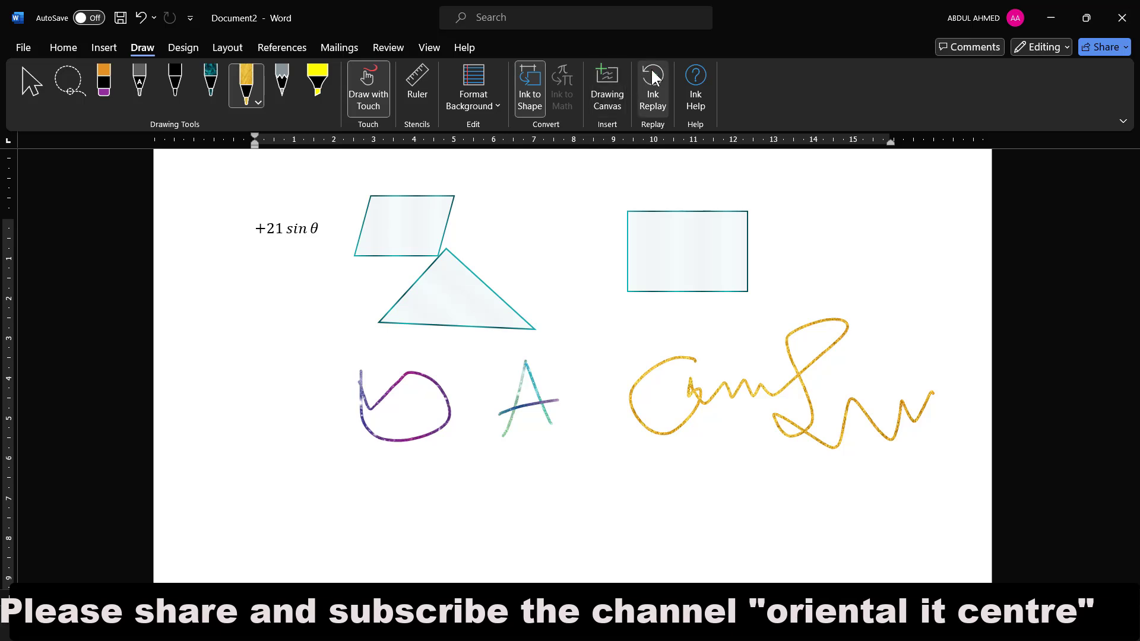
- Replay the document's ink strokes with Ink Replay and close the replay
{"action": "left_click", "coordinate": [651, 68]}
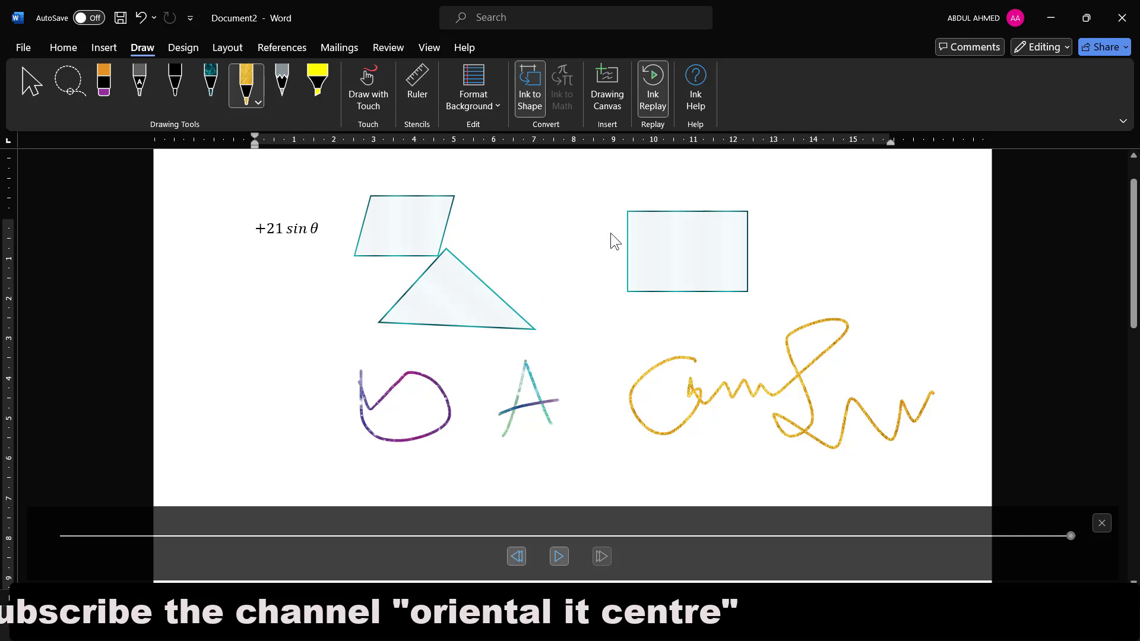
{"action": "left_click", "coordinate": [710, 428]}
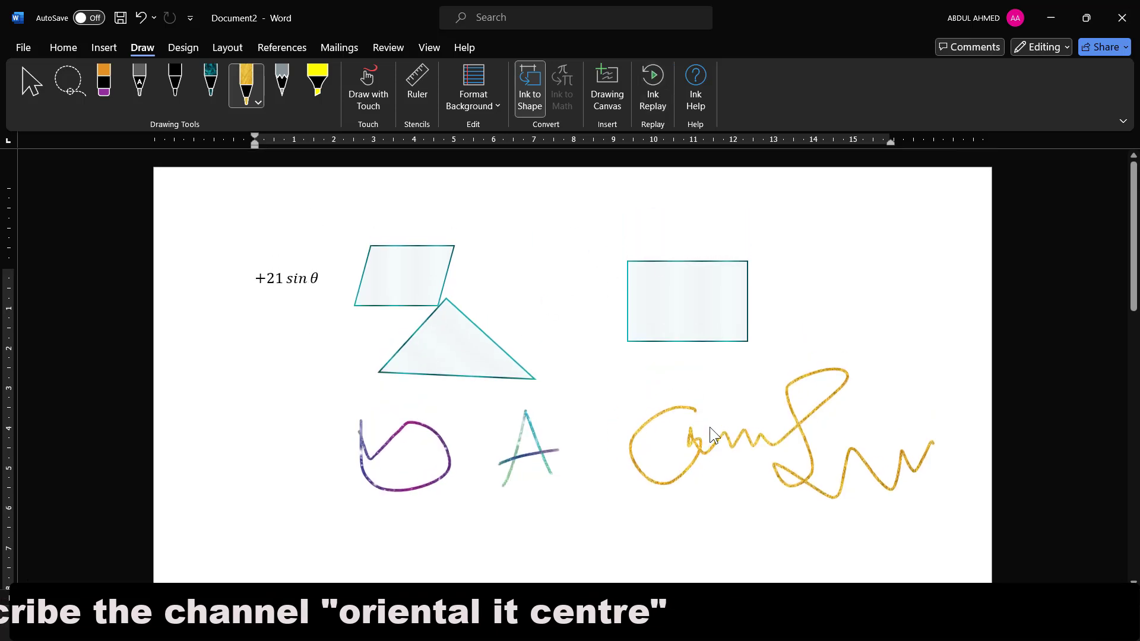
- Lasso the gold cursive scribble and move it over the purple loop and the letter A
{"action": "left_click", "coordinate": [68, 90]}
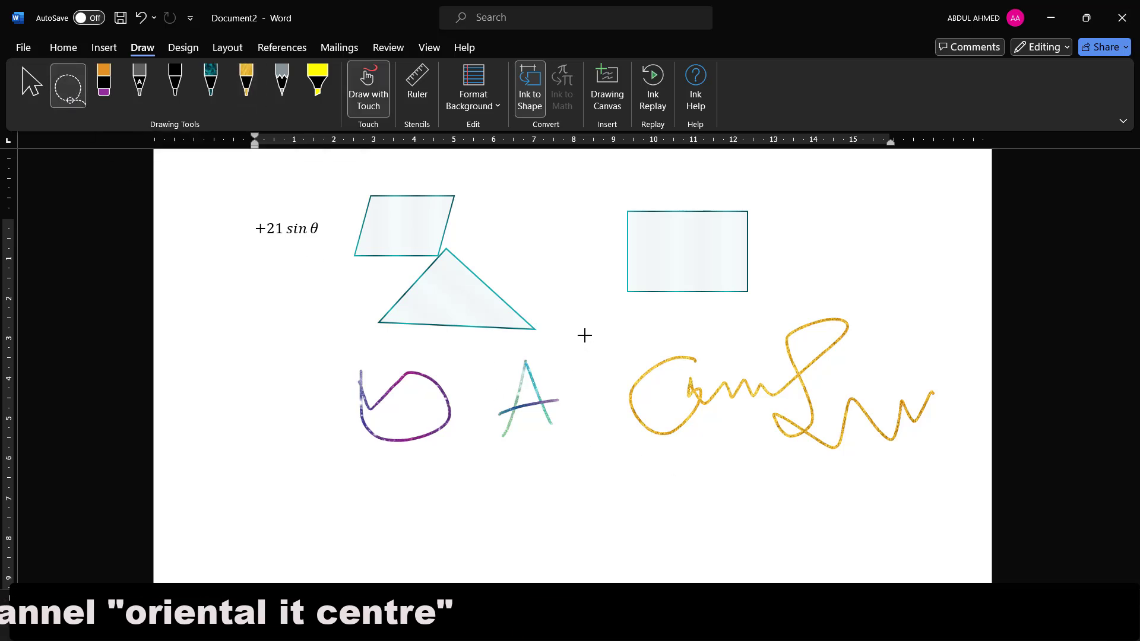
{"action": "mouse_move", "coordinate": [582, 327]}
{"action": "left_mouse_down"}
{"action": "mouse_move", "coordinate": [722, 463]}
{"action": "mouse_move", "coordinate": [977, 422]}
{"action": "mouse_move", "coordinate": [993, 328]}
{"action": "mouse_move", "coordinate": [928, 267]}
{"action": "mouse_move", "coordinate": [914, 273]}
{"action": "left_mouse_up"}
{"action": "left_click", "coordinate": [840, 363]}
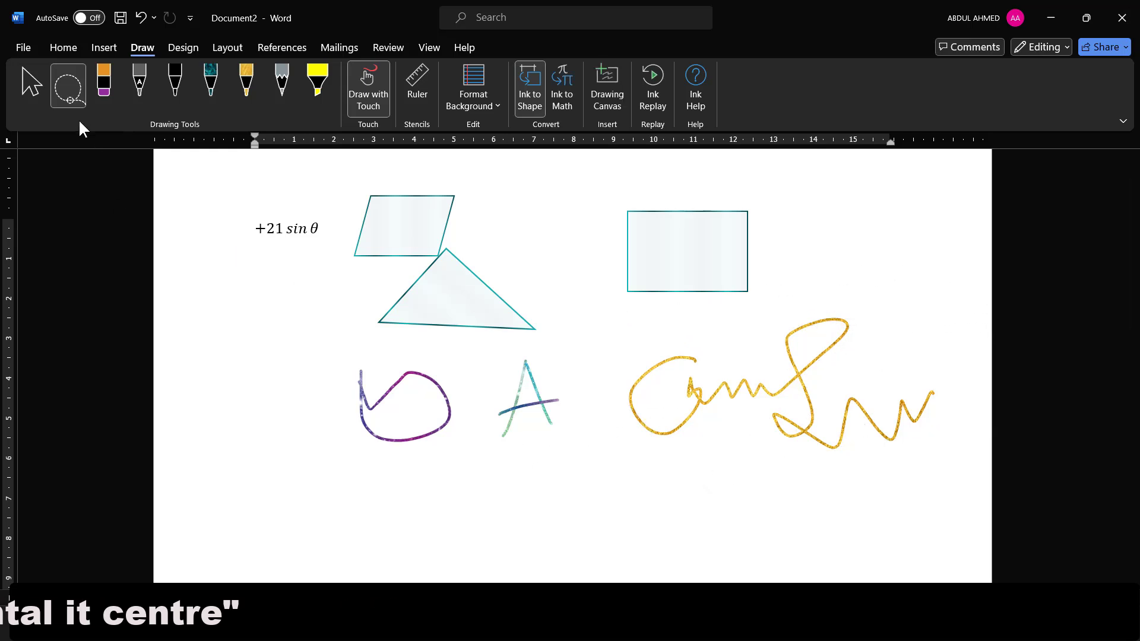
{"action": "mouse_move", "coordinate": [593, 324]}
{"action": "left_mouse_down"}
{"action": "mouse_move", "coordinate": [636, 415]}
{"action": "mouse_move", "coordinate": [956, 448]}
{"action": "mouse_move", "coordinate": [1008, 315]}
{"action": "left_mouse_up"}
{"action": "mouse_move", "coordinate": [802, 385]}
{"action": "left_mouse_down"}
{"action": "mouse_move", "coordinate": [742, 437]}
{"action": "mouse_move", "coordinate": [564, 407]}
{"action": "mouse_move", "coordinate": [526, 437]}
{"action": "mouse_move", "coordinate": [821, 252]}
{"action": "mouse_move", "coordinate": [810, 313]}
{"action": "mouse_move", "coordinate": [725, 328]}
{"action": "left_mouse_up"}
{"action": "mouse_move", "coordinate": [640, 248]}
{"action": "left_mouse_down"}
{"action": "mouse_move", "coordinate": [893, 268]}
{"action": "mouse_move", "coordinate": [933, 204]}
{"action": "mouse_move", "coordinate": [830, 339]}
{"action": "left_mouse_up"}
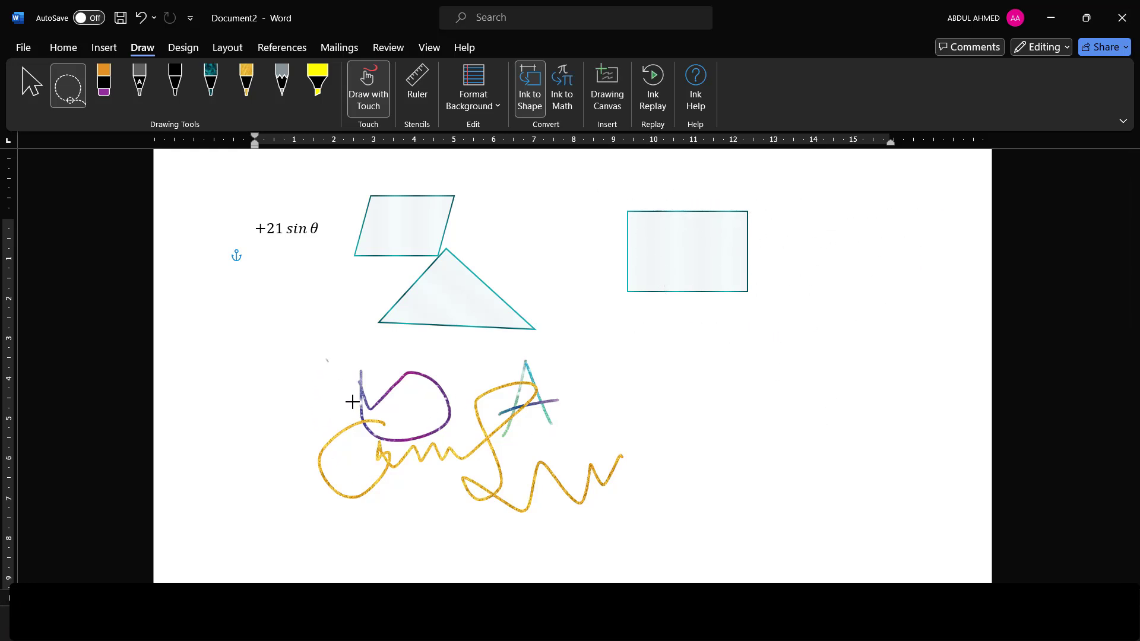
- Lasso the two slanted strokes of the letter A and move them just below the rectangle
{"action": "mouse_move", "coordinate": [352, 402]}
{"action": "left_mouse_down"}
{"action": "mouse_move", "coordinate": [588, 356]}
{"action": "mouse_move", "coordinate": [332, 359]}
{"action": "left_mouse_up"}
{"action": "mouse_move", "coordinate": [437, 406]}
{"action": "left_mouse_down"}
{"action": "mouse_move", "coordinate": [615, 390]}
{"action": "mouse_move", "coordinate": [715, 361]}
{"action": "left_mouse_up"}
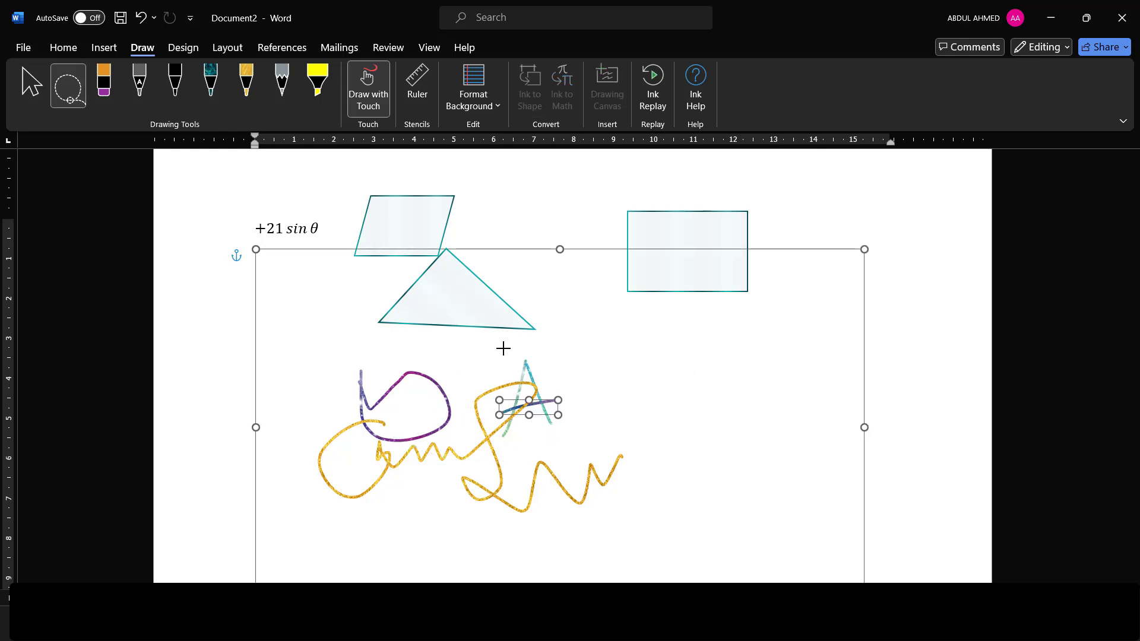
{"action": "mouse_move", "coordinate": [503, 349]}
{"action": "left_mouse_down"}
{"action": "mouse_move", "coordinate": [526, 445]}
{"action": "mouse_move", "coordinate": [616, 415]}
{"action": "mouse_move", "coordinate": [613, 433]}
{"action": "left_mouse_up"}
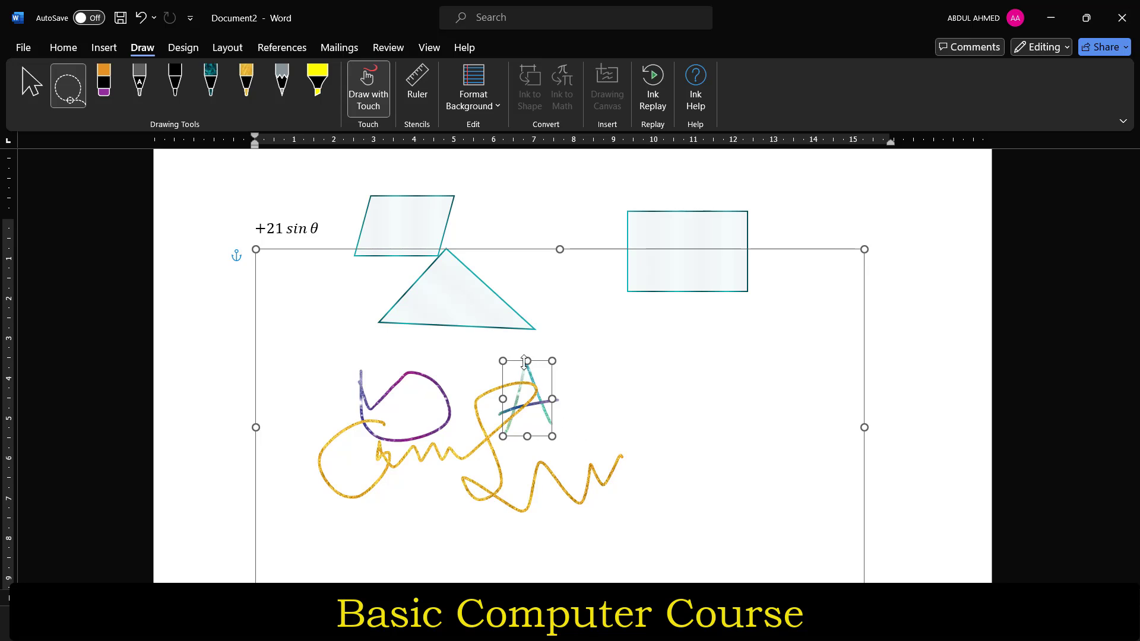
{"action": "mouse_move", "coordinate": [526, 375]}
{"action": "left_mouse_down"}
{"action": "mouse_move", "coordinate": [669, 339]}
{"action": "mouse_move", "coordinate": [753, 355]}
{"action": "left_mouse_up"}
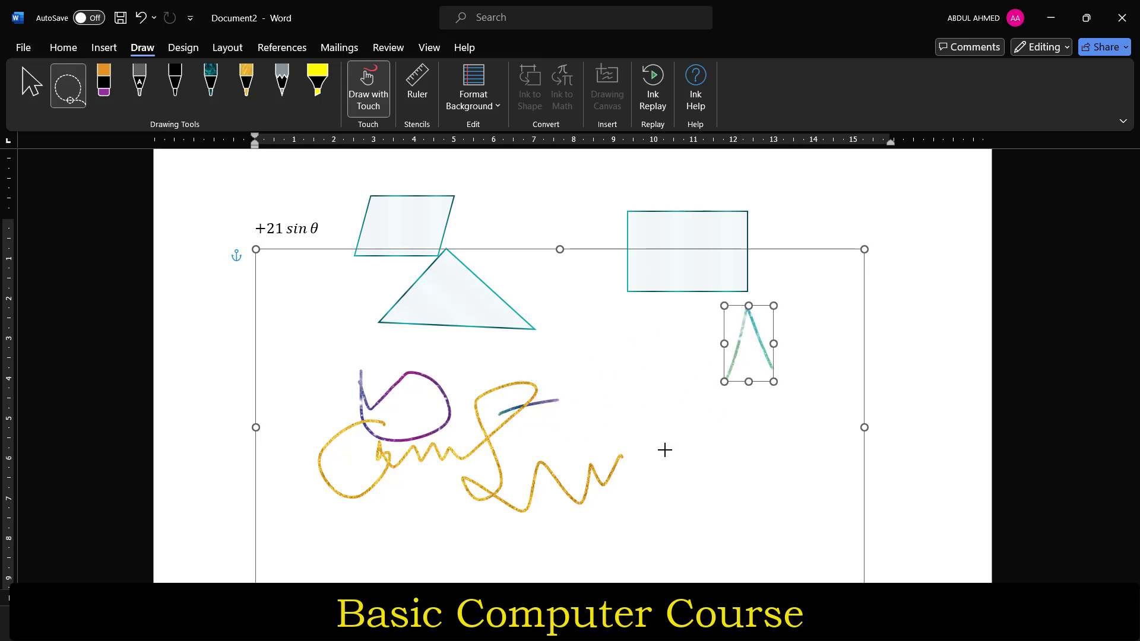